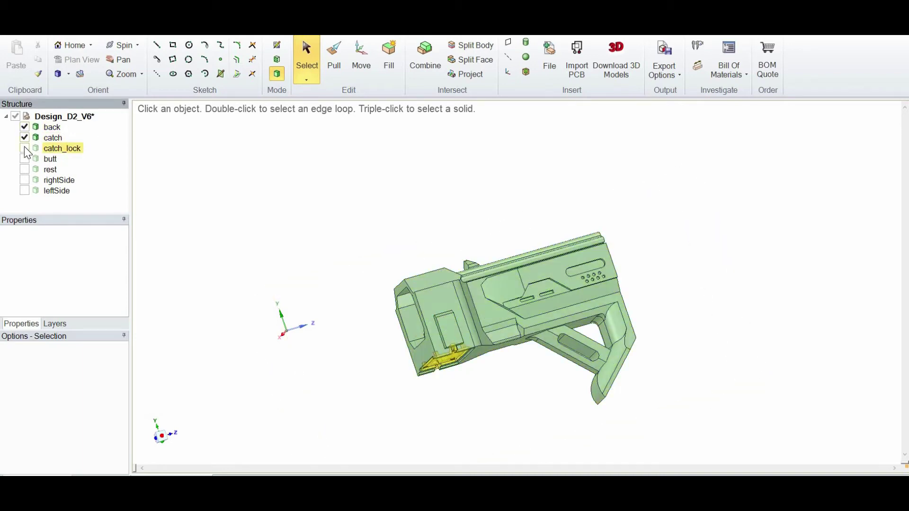
# Show the catch_lock, butt, rest and side bodies in the Structure tree.
pyautogui.click(24, 169)
pyautogui.click(24, 180)
pyautogui.click(24, 190)
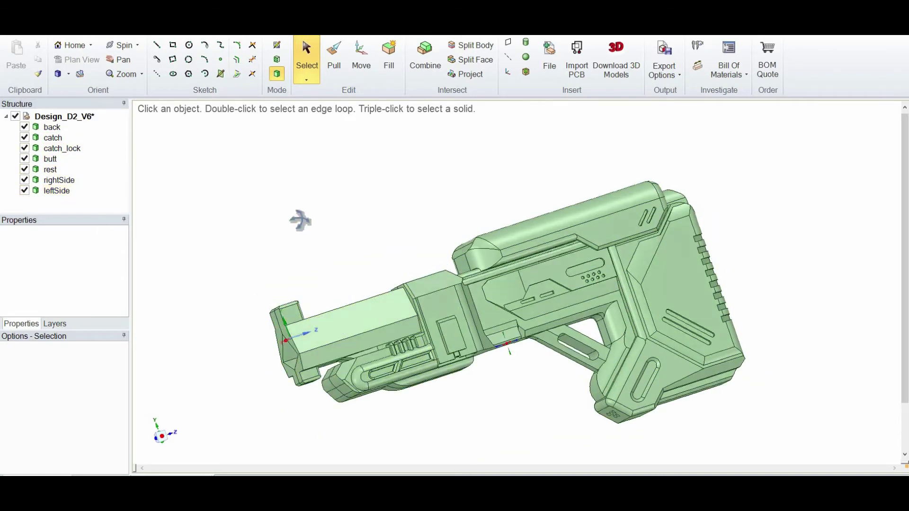
# Orbit the assembled stock to inspect it, then select a face on the back body.
pyautogui.moveTo(300, 221); pyautogui.dragTo(570, 150, button='middle')
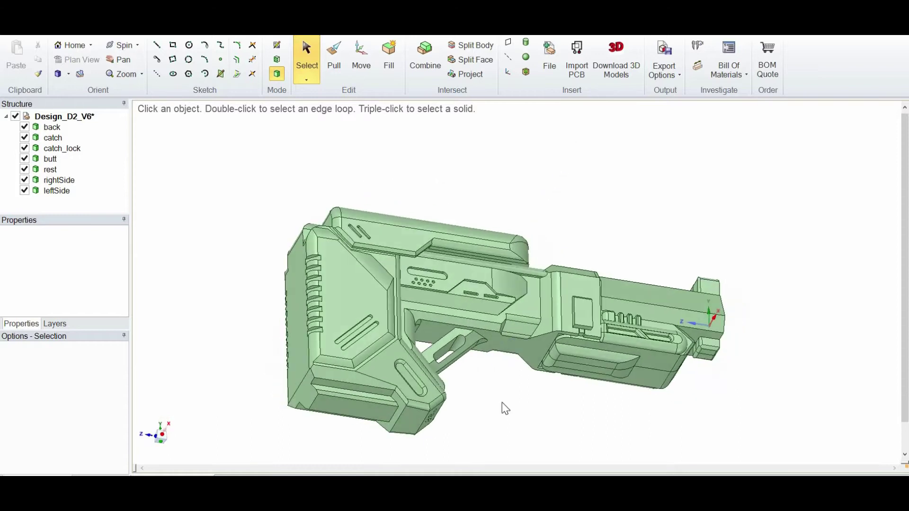
pyautogui.moveTo(505, 408); pyautogui.dragTo(217, 262, button='middle')
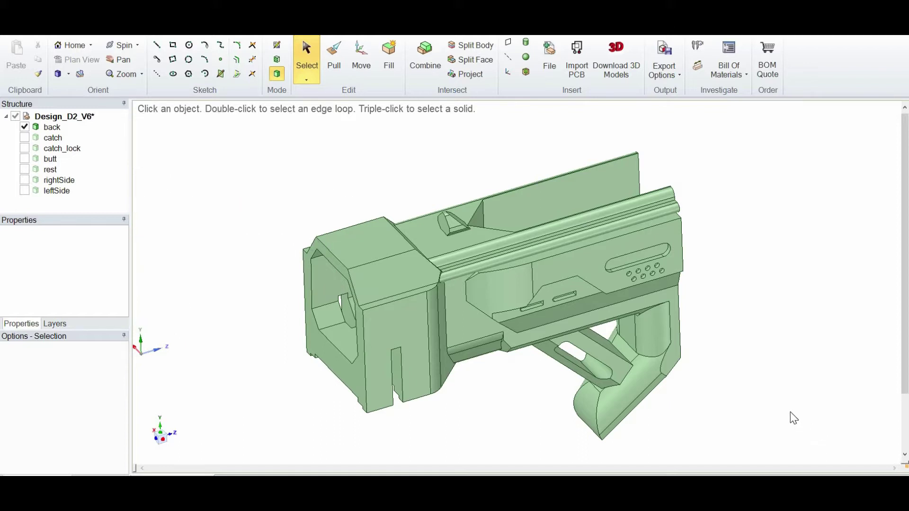
pyautogui.click(674, 264)
pyautogui.click(313, 231)
pyautogui.moveTo(225, 257)
pyautogui.mouseDown(button='middle')
pyautogui.moveTo(229, 268)
pyautogui.moveTo(223, 248)
pyautogui.moveTo(232, 258)
pyautogui.mouseUp(button='middle')
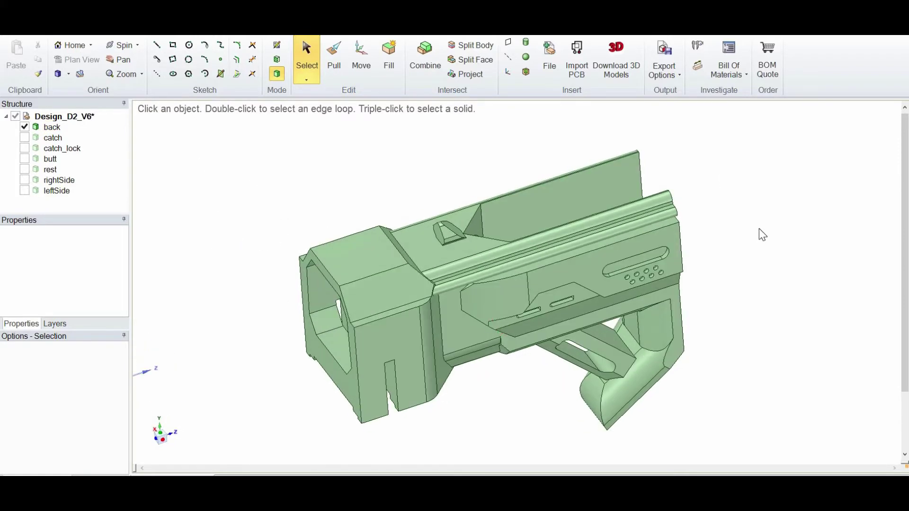
pyautogui.moveTo(732, 229); pyautogui.dragTo(754, 258, button='middle')
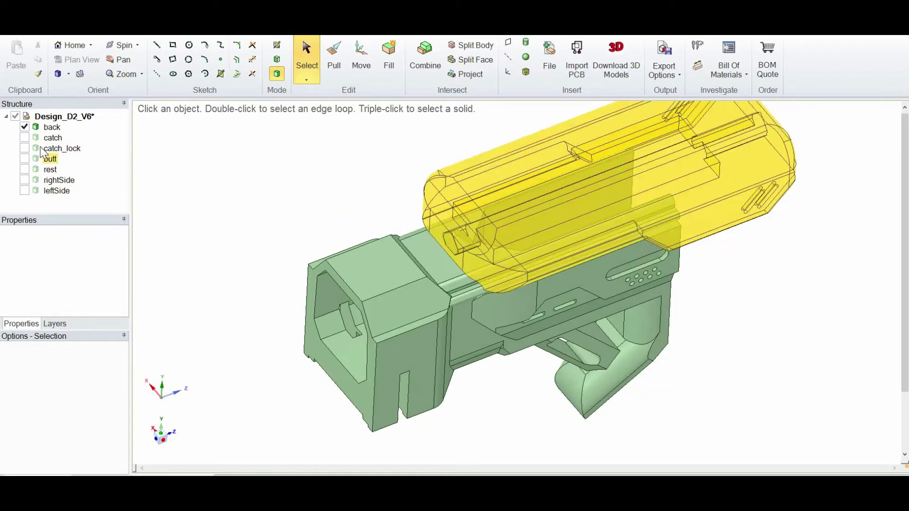
pyautogui.moveTo(650, 217); pyautogui.dragTo(773, 276, button='middle')
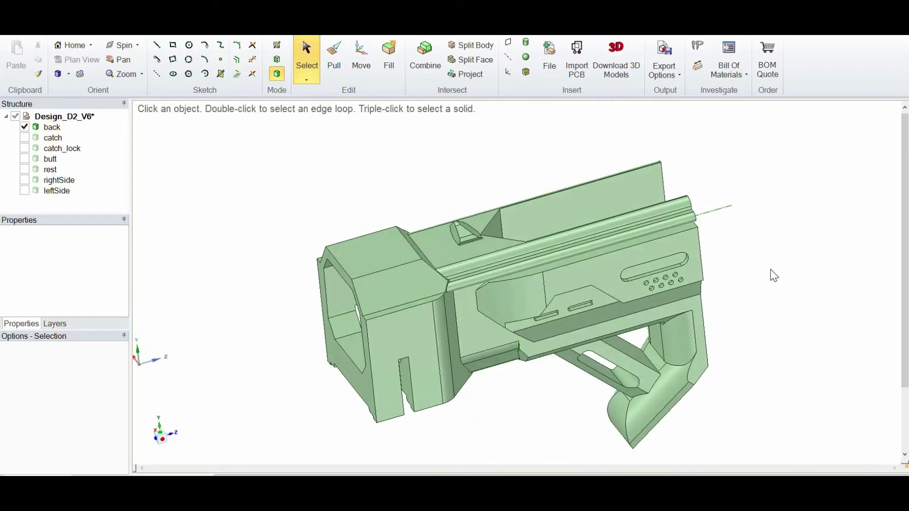
pyautogui.moveTo(765, 286); pyautogui.dragTo(366, 305, button='middle')
pyautogui.moveTo(270, 260); pyautogui.dragTo(232, 276, button='middle')
pyautogui.scroll(1, 716, 208)
pyautogui.scroll(-1, 719, 209)
pyautogui.moveTo(718, 223); pyautogui.dragTo(638, 306, button='middle')
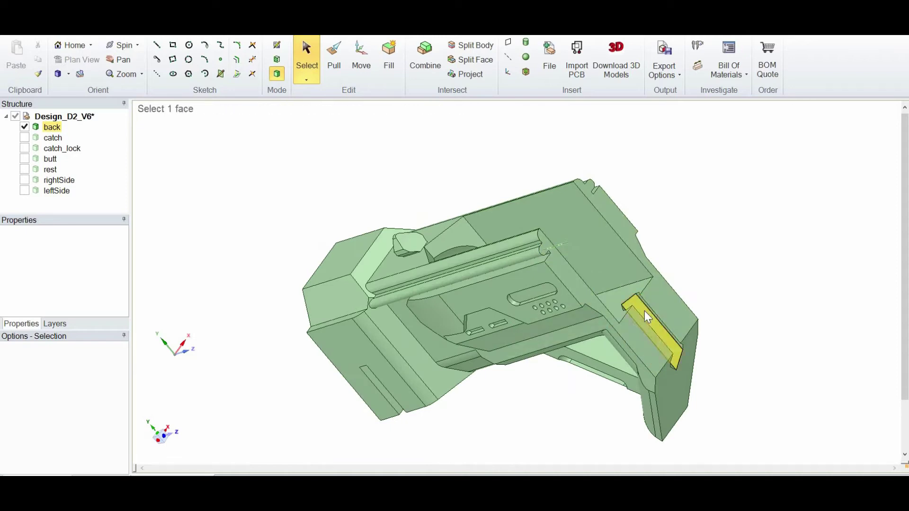
pyautogui.moveTo(791, 237); pyautogui.dragTo(847, 227, button='middle')
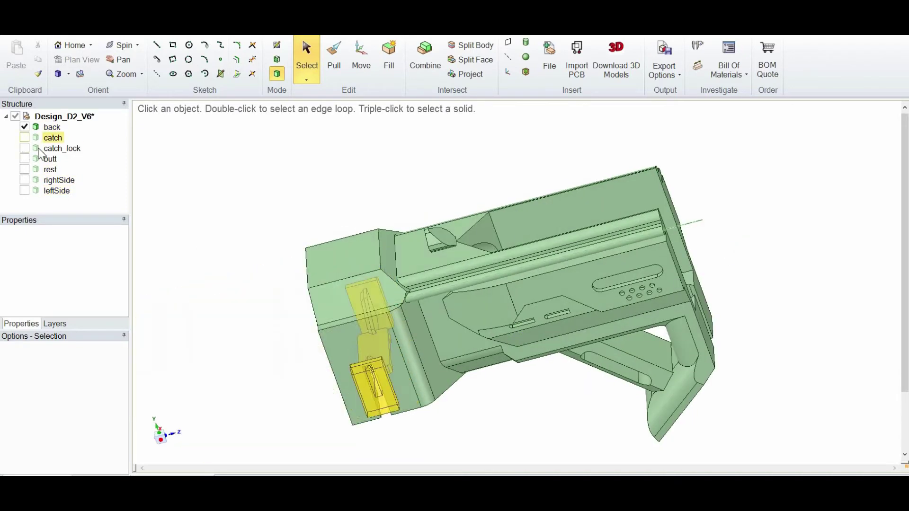
pyautogui.click(49, 160)
pyautogui.scroll(-1, 227, 207)
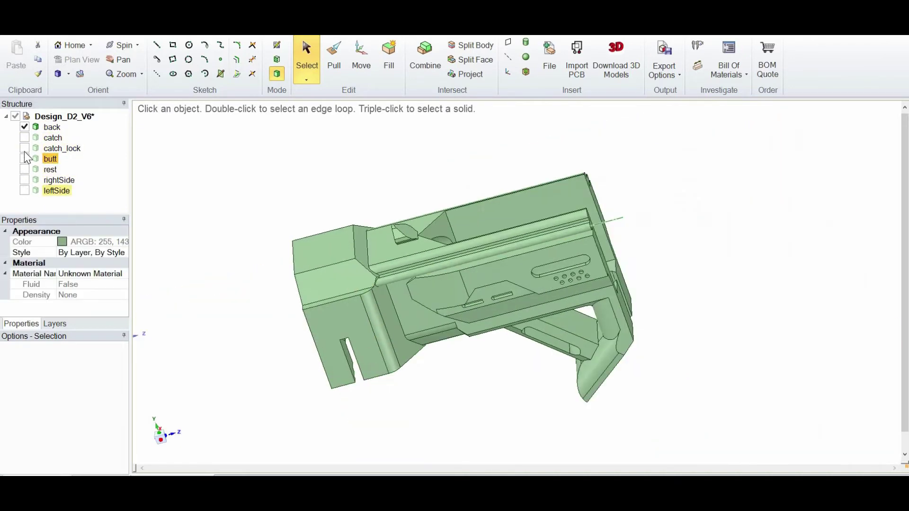
pyautogui.click(25, 158)
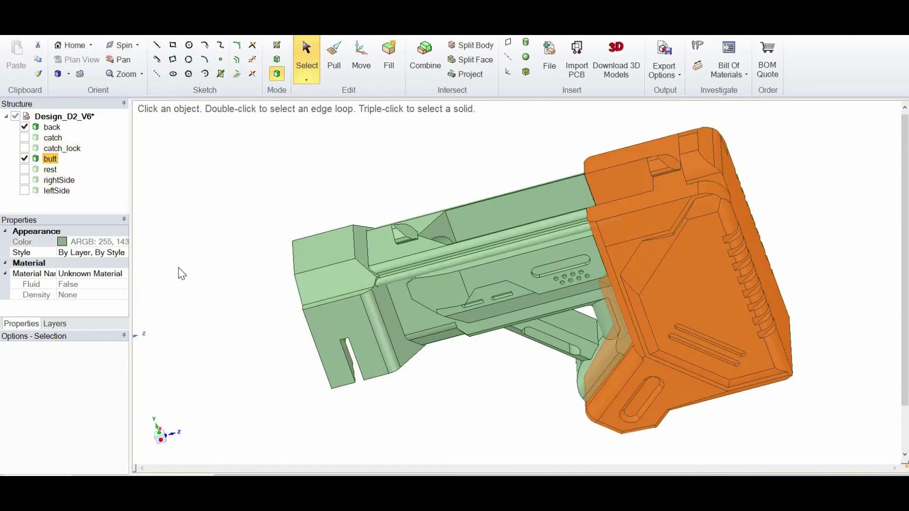
# Hide the back body, spin the butt to inspect it alone, then show back again.
pyautogui.click(24, 128)
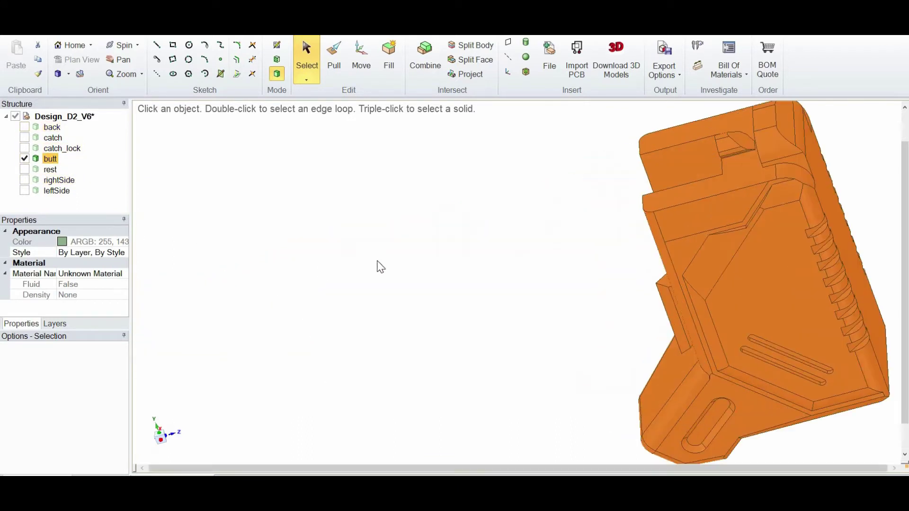
pyautogui.moveTo(377, 265); pyautogui.dragTo(435, 254, button='middle')
pyautogui.click(435, 255)
pyautogui.scroll(2, 582, 260)
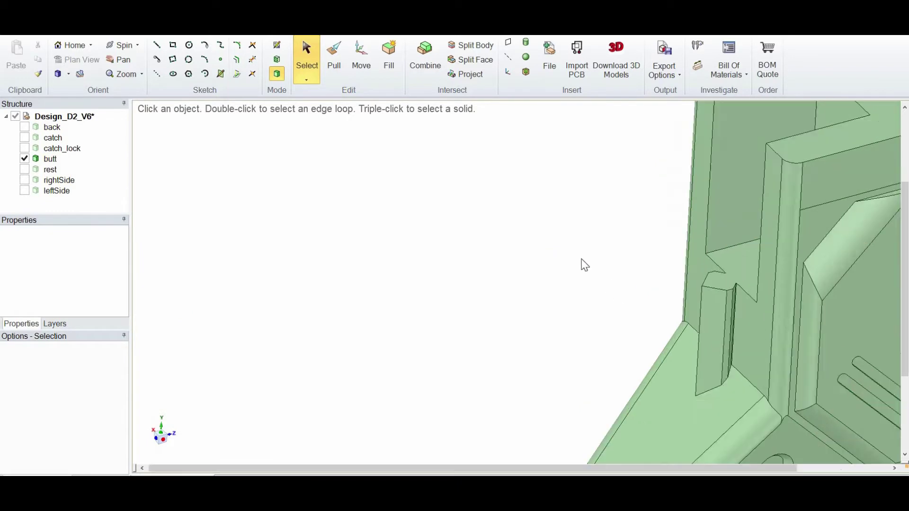
pyautogui.scroll(-2, 582, 260)
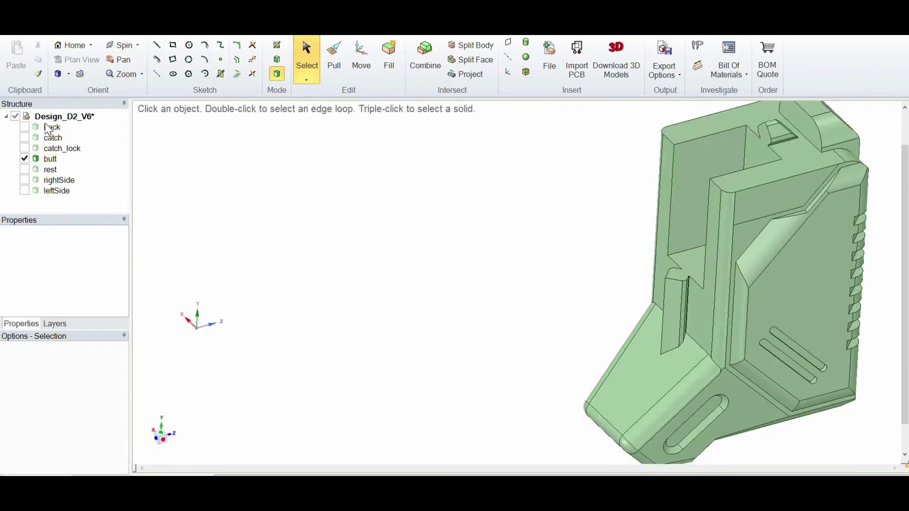
pyautogui.click(24, 127)
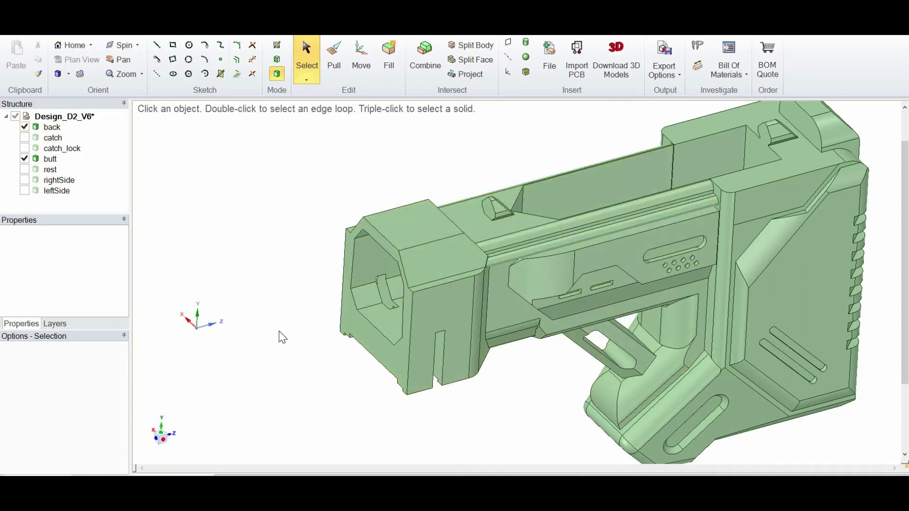
pyautogui.scroll(-2, 280, 331)
pyautogui.moveTo(228, 274)
pyautogui.mouseDown(button='middle')
pyautogui.moveTo(216, 298)
pyautogui.moveTo(219, 327)
pyautogui.moveTo(540, 279)
pyautogui.mouseUp(button='middle')
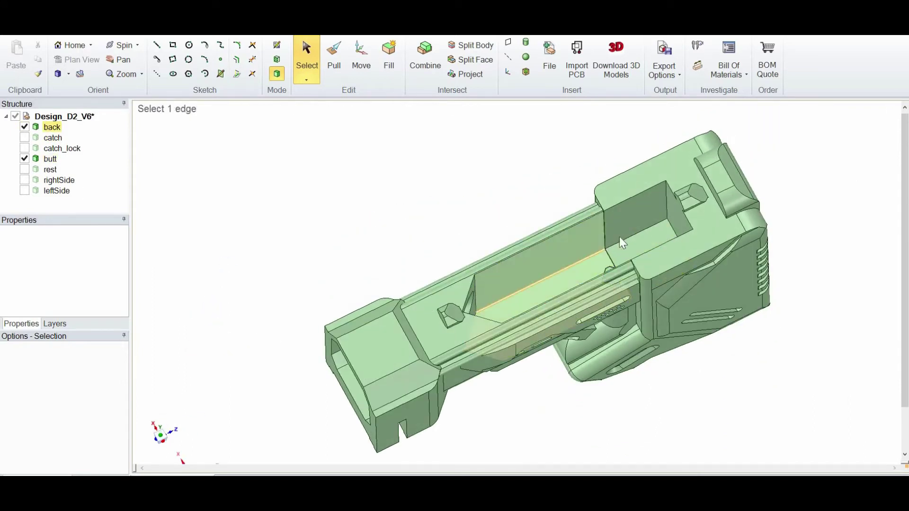
pyautogui.scroll(-1, 236, 241)
pyautogui.moveTo(238, 242); pyautogui.dragTo(301, 246, button='middle')
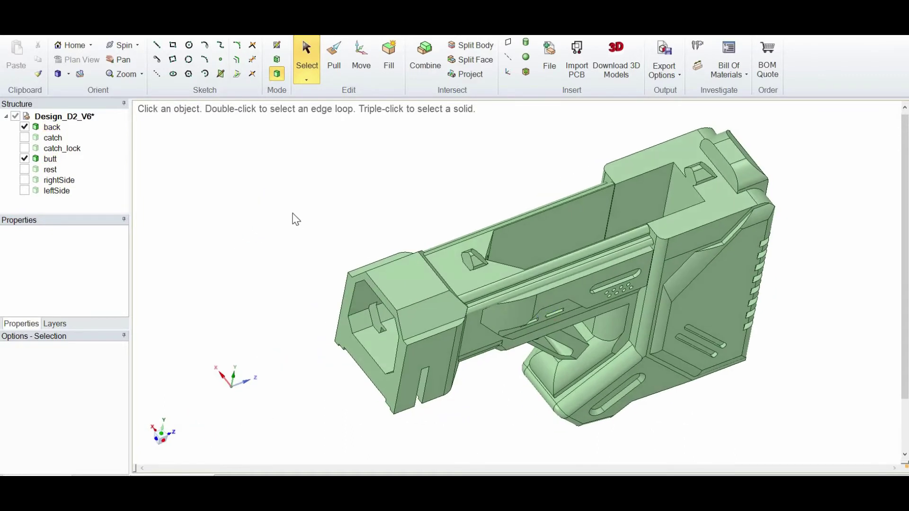
pyautogui.scroll(-1, 293, 218)
pyautogui.moveTo(277, 217); pyautogui.dragTo(276, 225, button='middle')
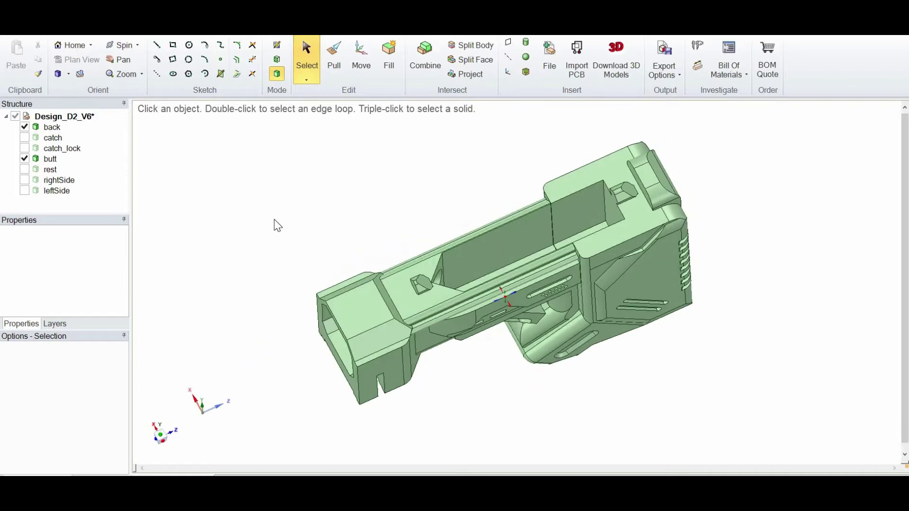
pyautogui.click(516, 239)
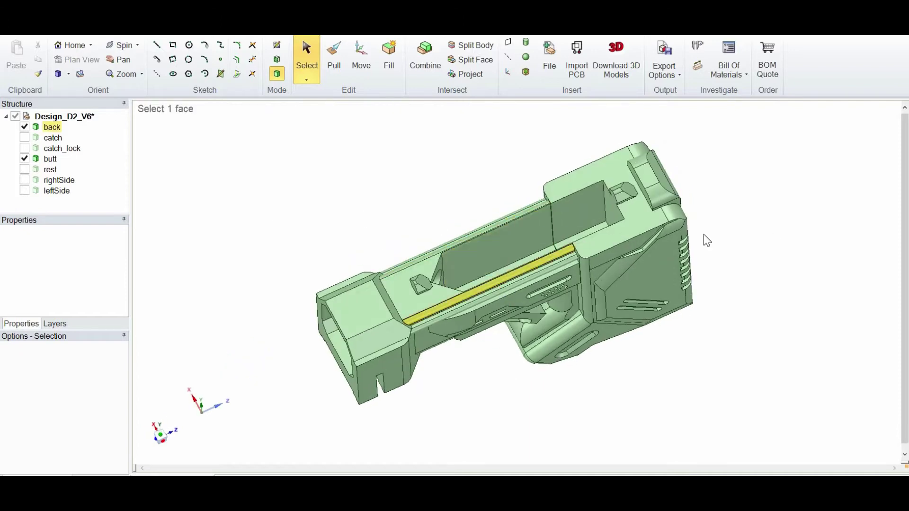
pyautogui.scroll(2, 779, 220)
pyautogui.scroll(-2, 779, 220)
pyautogui.moveTo(795, 228)
pyautogui.mouseDown(button='middle')
pyautogui.moveTo(775, 177)
pyautogui.moveTo(796, 227)
pyautogui.mouseUp(button='middle')
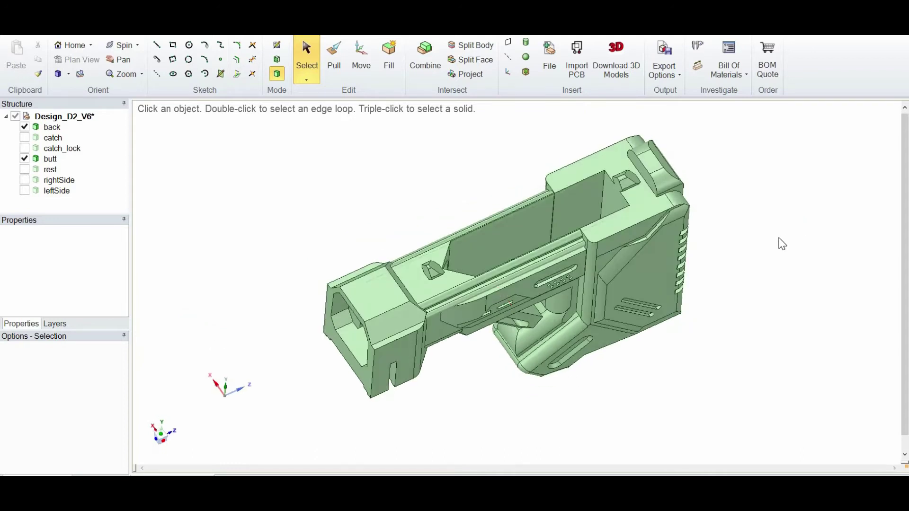
pyautogui.moveTo(776, 243)
pyautogui.mouseDown(button='middle')
pyautogui.moveTo(781, 262)
pyautogui.moveTo(766, 258)
pyautogui.mouseUp(button='middle')
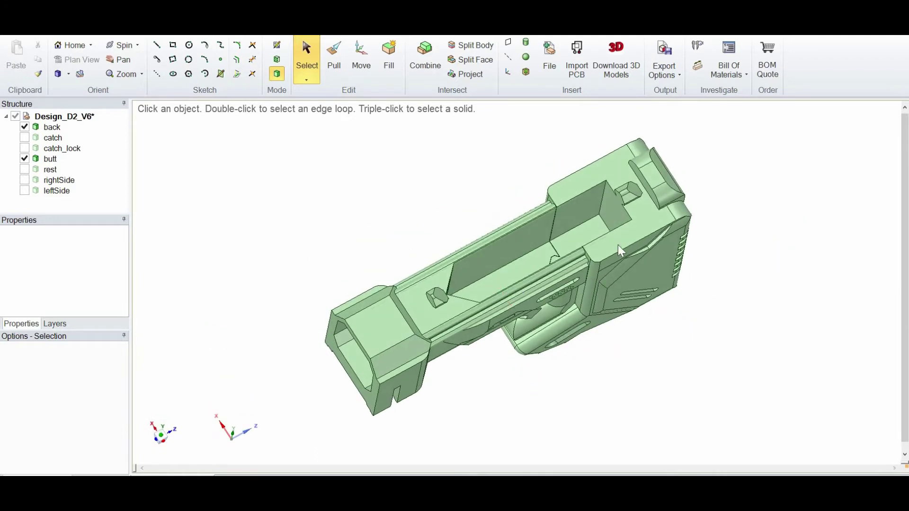
pyautogui.click(517, 261)
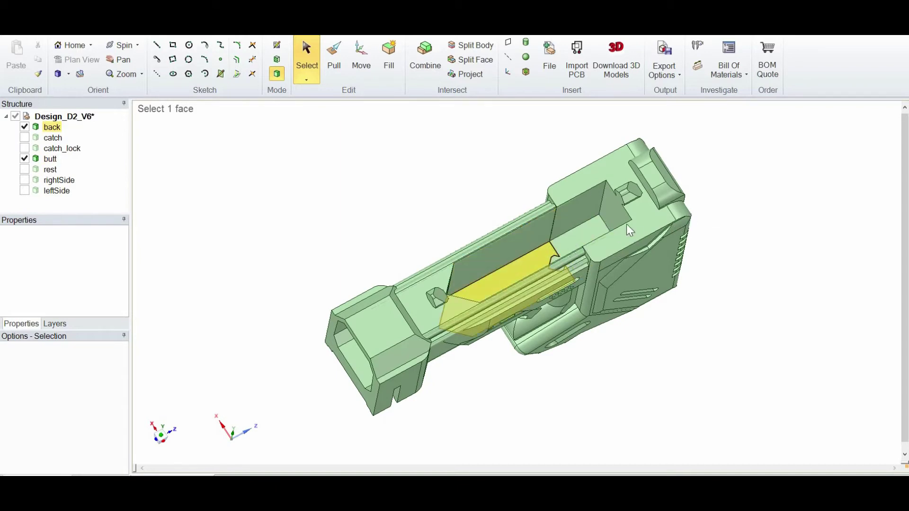
pyautogui.click(746, 212)
pyautogui.scroll(3, 744, 223)
pyautogui.scroll(-3, 746, 228)
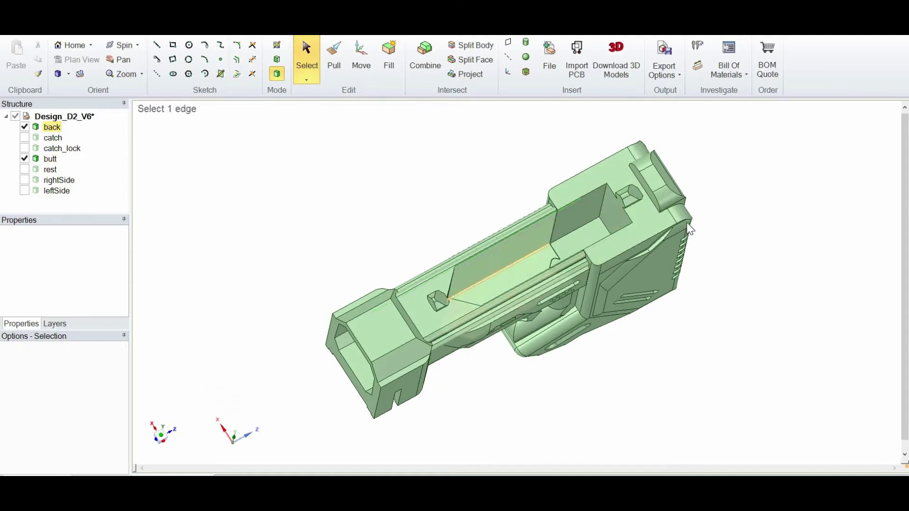
pyautogui.scroll(2, 757, 223)
pyautogui.moveTo(748, 210); pyautogui.dragTo(758, 182, button='middle')
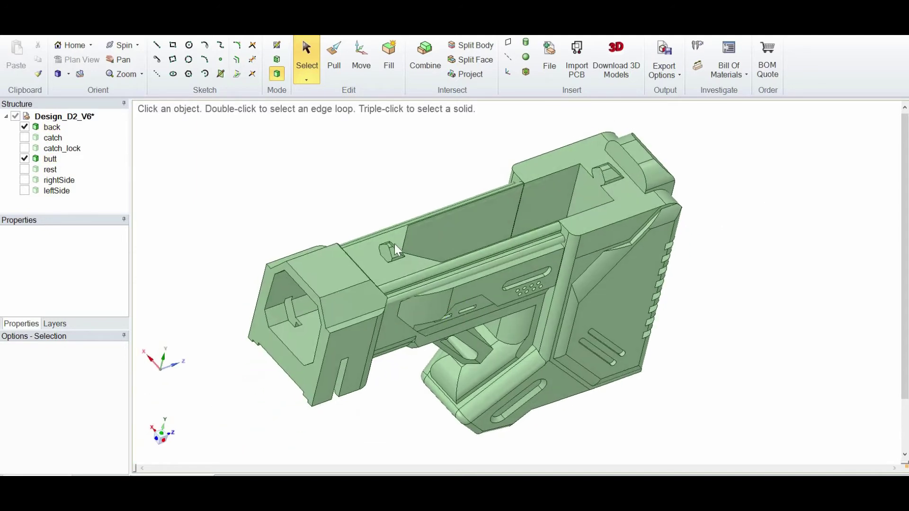
pyautogui.click(586, 182)
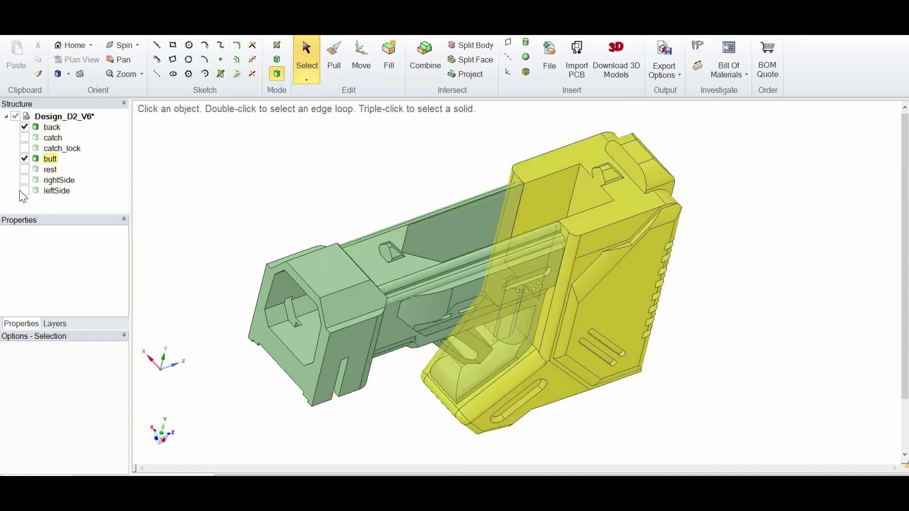
# Show the rest body, then hide butt and back to view its underside alone.
pyautogui.click(25, 169)
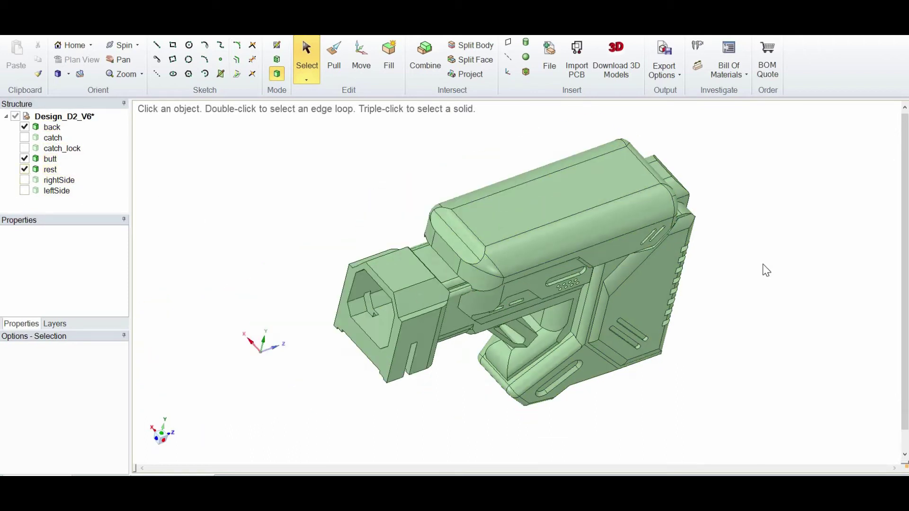
pyautogui.moveTo(763, 264); pyautogui.dragTo(665, 267, button='middle')
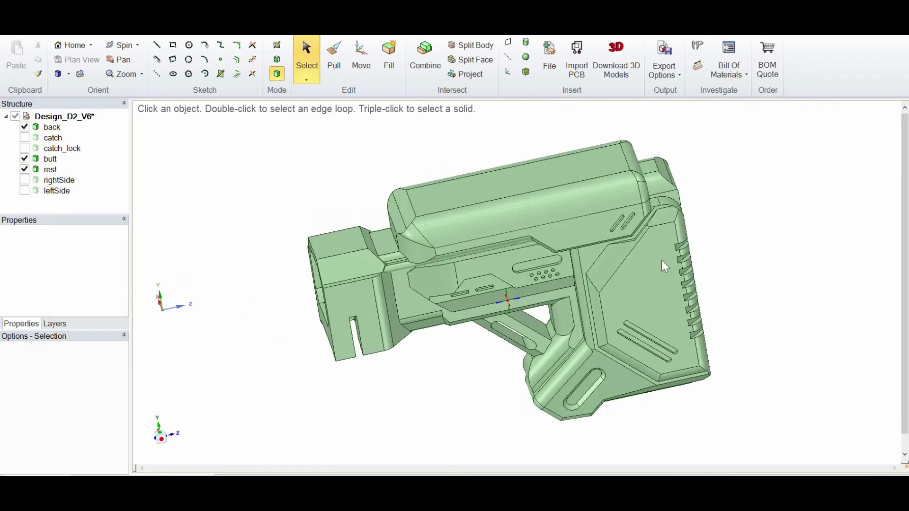
pyautogui.click(24, 159)
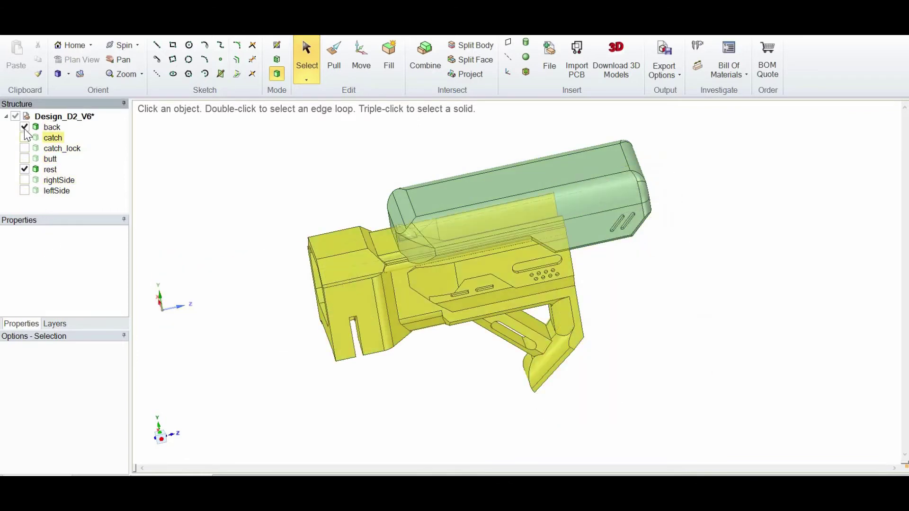
pyautogui.click(25, 128)
pyautogui.moveTo(495, 318); pyautogui.dragTo(430, 184, button='middle')
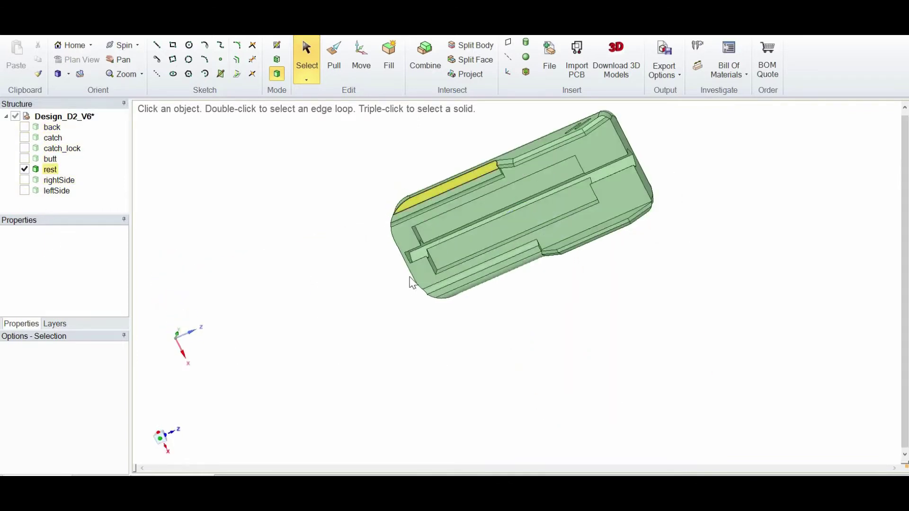
# Show the butt and back bodies again around the rest body and view a new angle.
pyautogui.click(25, 158)
pyautogui.click(25, 127)
pyautogui.moveTo(237, 381); pyautogui.dragTo(97, 335, button='middle')
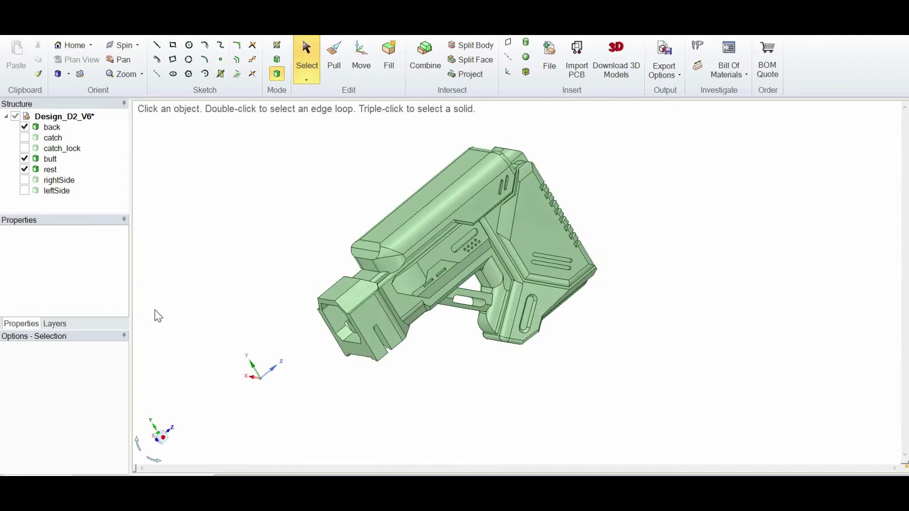
pyautogui.moveTo(246, 248); pyautogui.dragTo(784, 248, button='middle')
pyautogui.moveTo(813, 298); pyautogui.dragTo(429, 400, button='middle')
pyautogui.scroll(2, 432, 406)
pyautogui.keyDown('shift'); pyautogui.moveTo(745, 374); pyautogui.dragTo(855, 413, button='middle'); pyautogui.keyUp('shift')
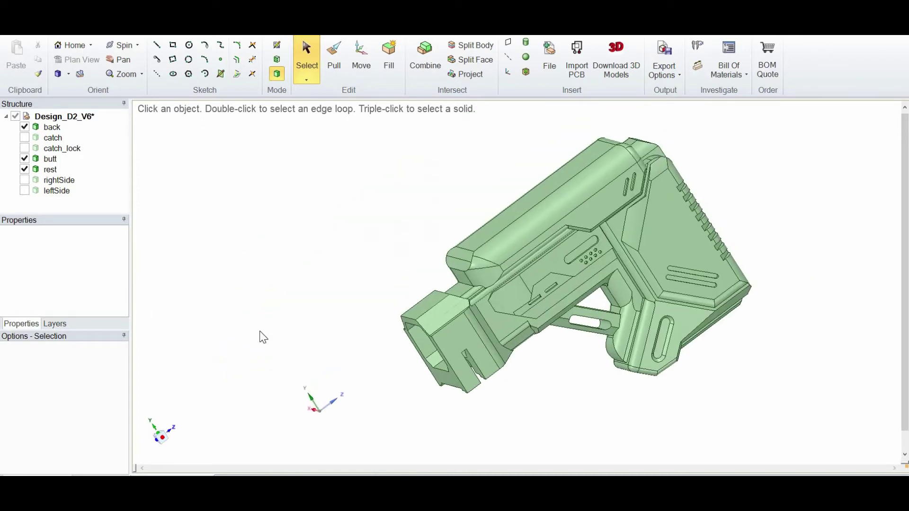
pyautogui.moveTo(234, 290); pyautogui.dragTo(174, 342, button='middle')
pyautogui.scroll(2, 201, 252)
pyautogui.scroll(-3, 203, 270)
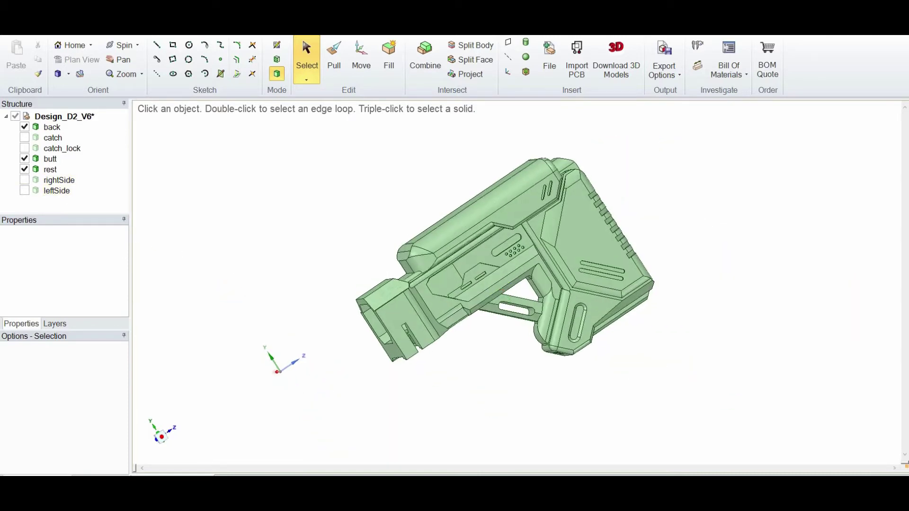
pyautogui.click(24, 179)
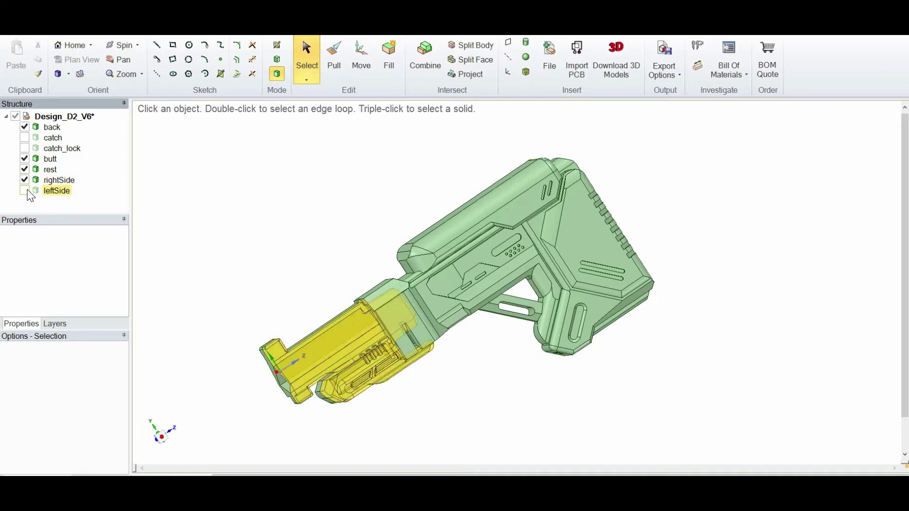
pyautogui.click(24, 190)
pyautogui.scroll(3, 306, 345)
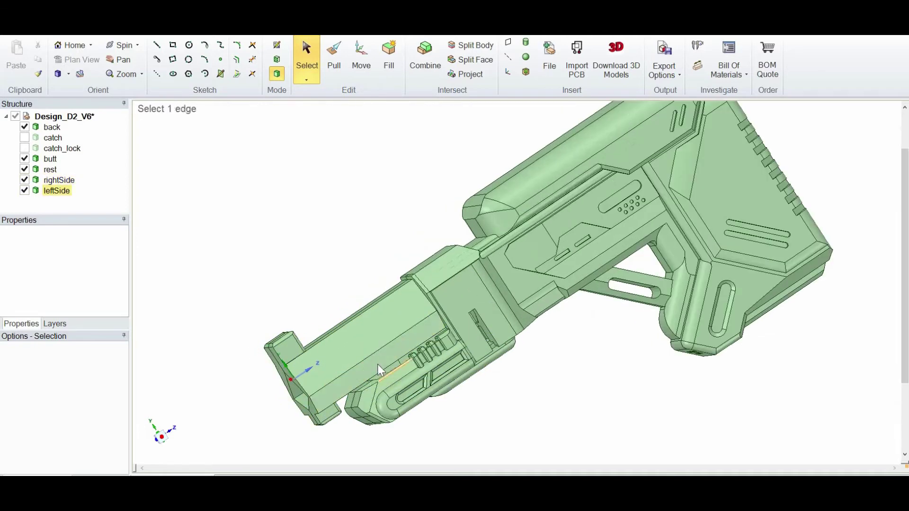
pyautogui.scroll(-3, 544, 391)
pyautogui.moveTo(537, 376); pyautogui.dragTo(604, 373, button='middle')
pyautogui.scroll(6, 605, 372)
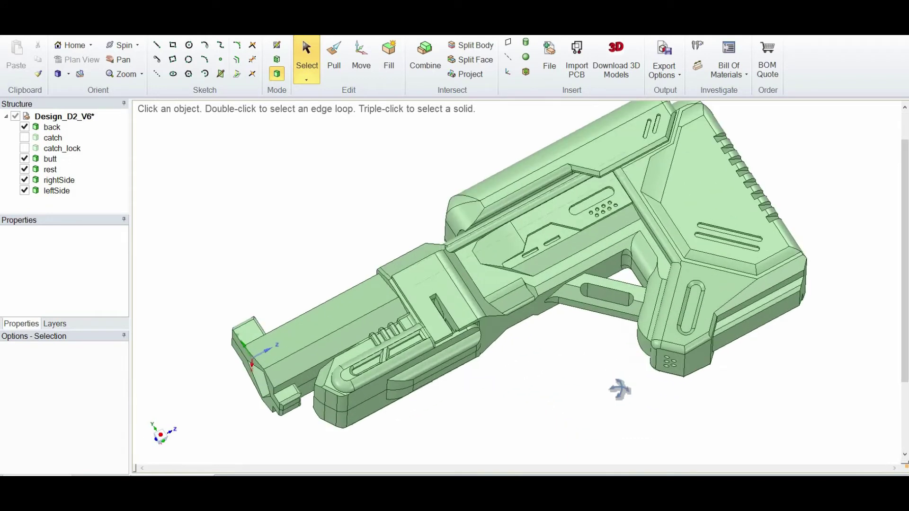
pyautogui.moveTo(594, 427); pyautogui.dragTo(578, 439, button='middle')
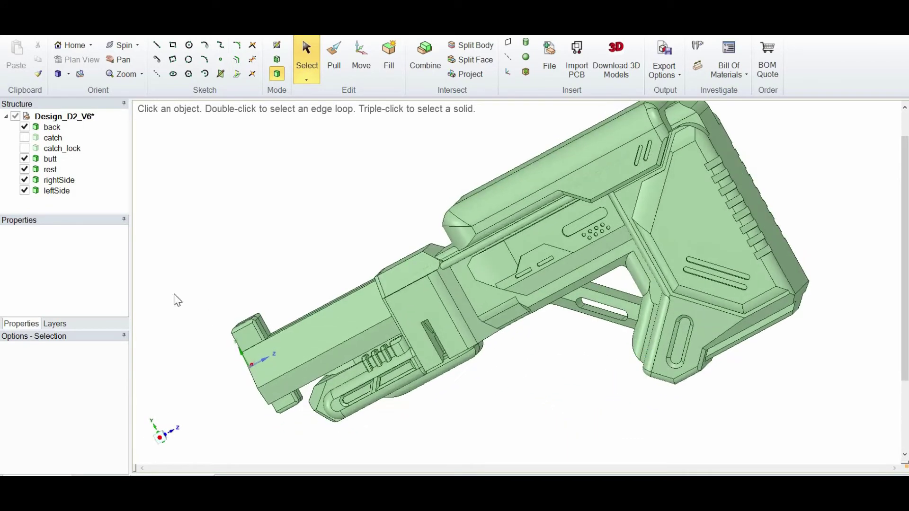
pyautogui.click(24, 191)
pyautogui.click(24, 180)
# Reorient the stock and select the ribbed rear face of the butt body.
pyautogui.scroll(-3, 604, 374)
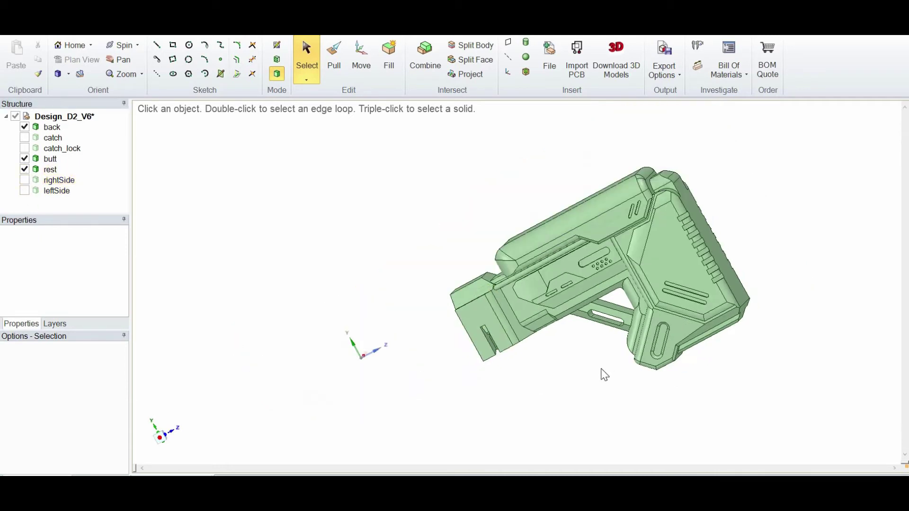
pyautogui.moveTo(603, 374); pyautogui.dragTo(550, 401, button='middle')
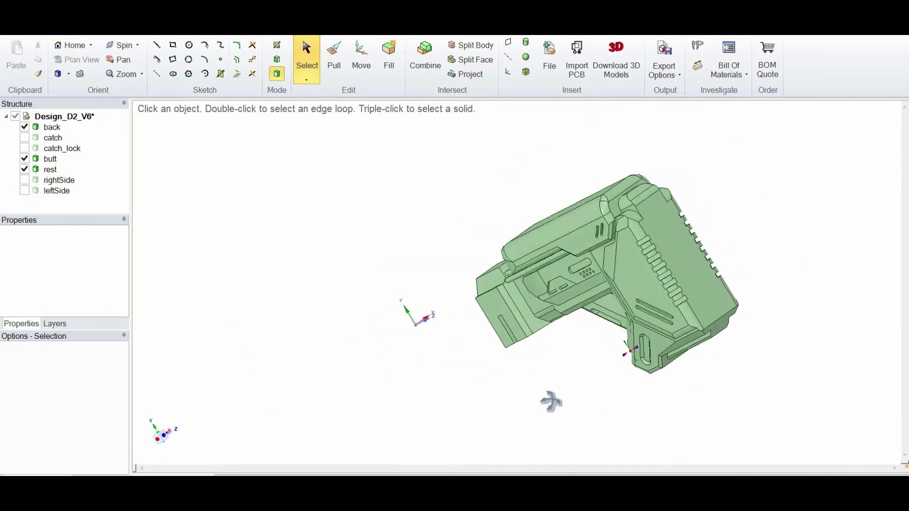
pyautogui.scroll(2, 672, 248)
pyautogui.click(672, 246)
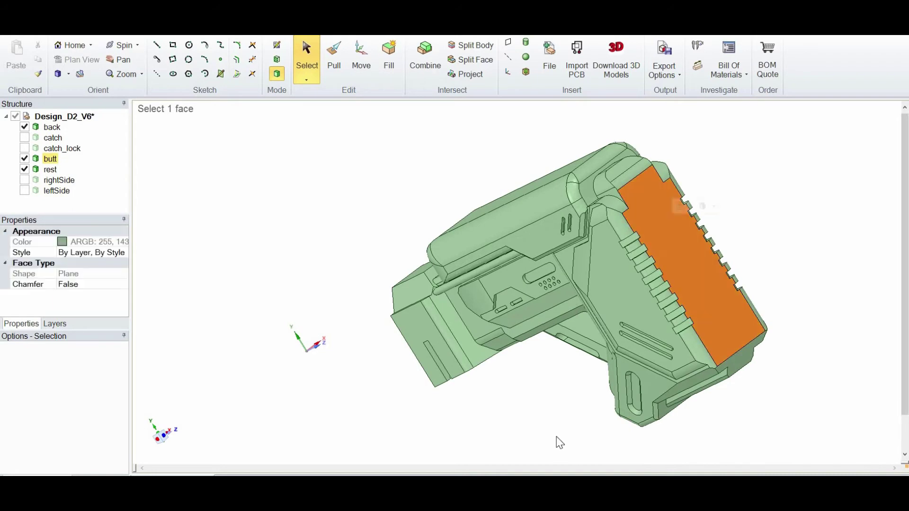
# Orbit and zoom around the selected rear face, then hide the rest body.
pyautogui.moveTo(594, 400); pyautogui.dragTo(645, 408, button='middle')
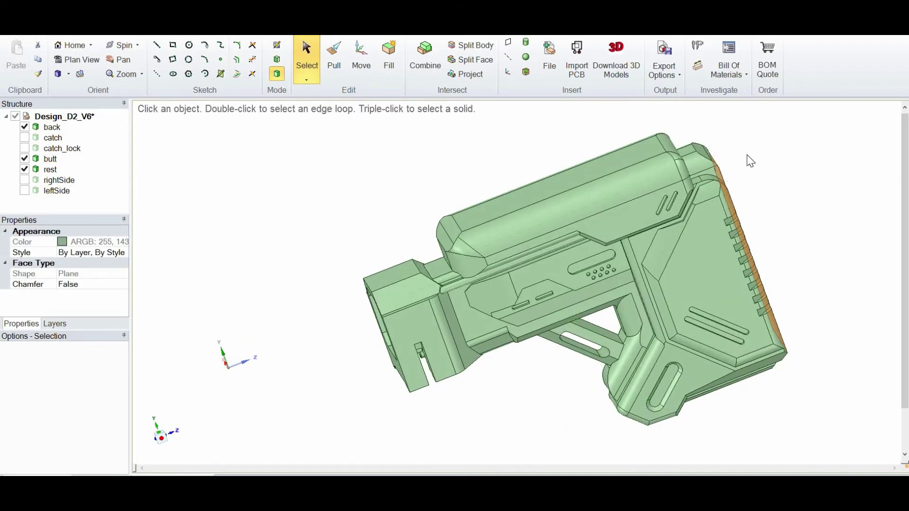
pyautogui.scroll(-1, 591, 379)
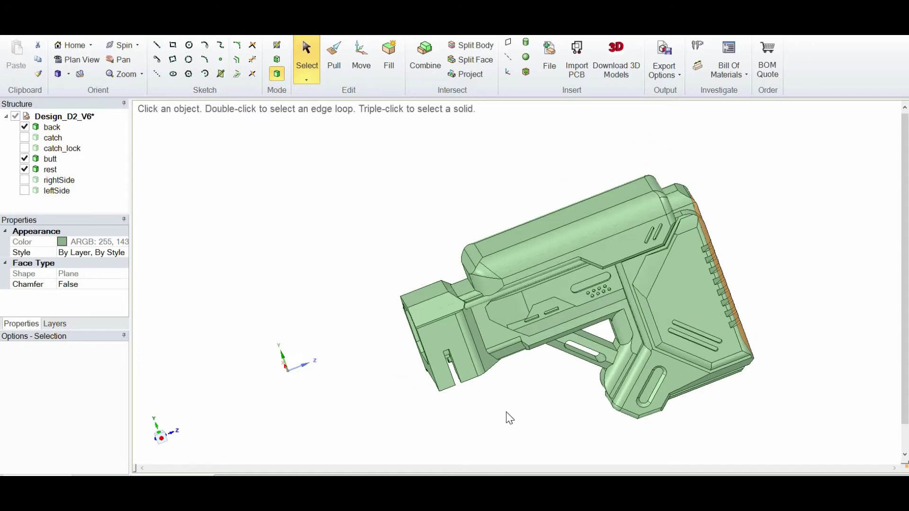
pyautogui.moveTo(348, 394); pyautogui.dragTo(376, 365, button='middle')
pyautogui.scroll(3, 301, 351)
pyautogui.scroll(-2, 305, 352)
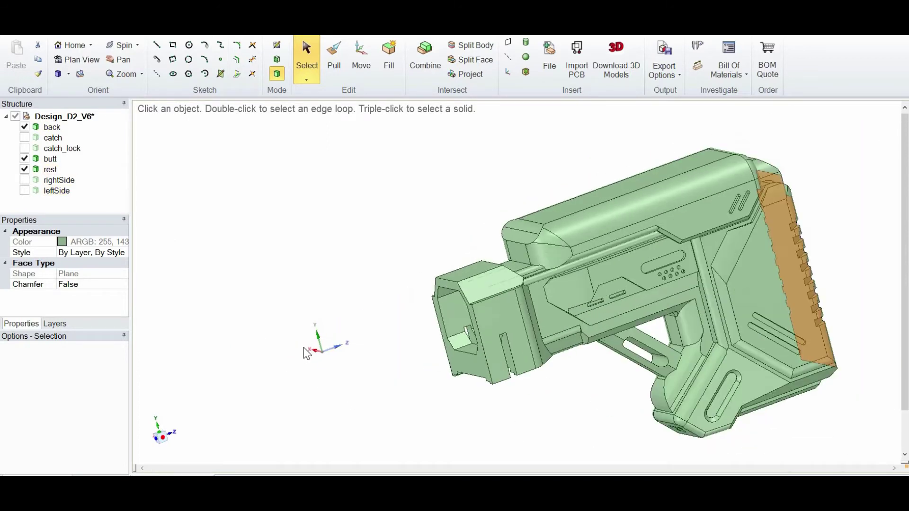
pyautogui.click(25, 169)
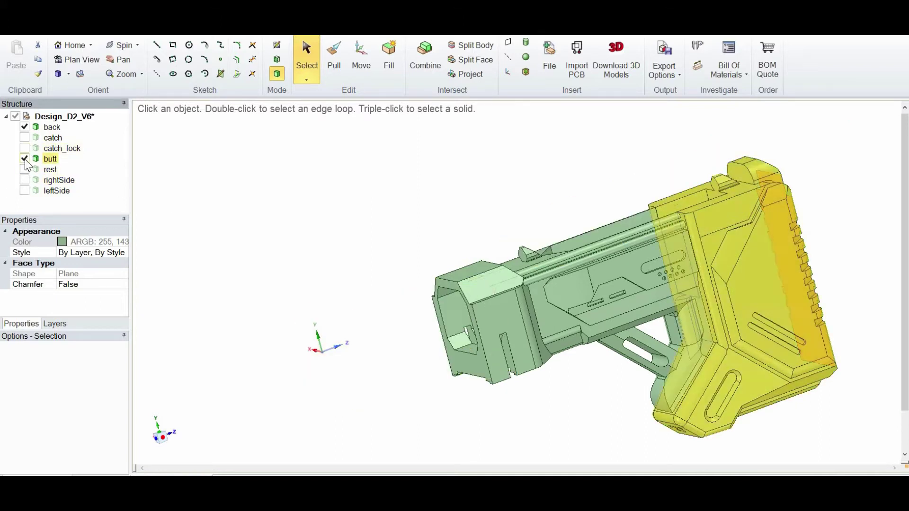
# Hide the butt body and zoom into the back body's front opening.
pyautogui.click(25, 159)
pyautogui.scroll(3, 422, 387)
pyautogui.moveTo(483, 363); pyautogui.dragTo(507, 356, button='middle')
pyautogui.scroll(1, 514, 362)
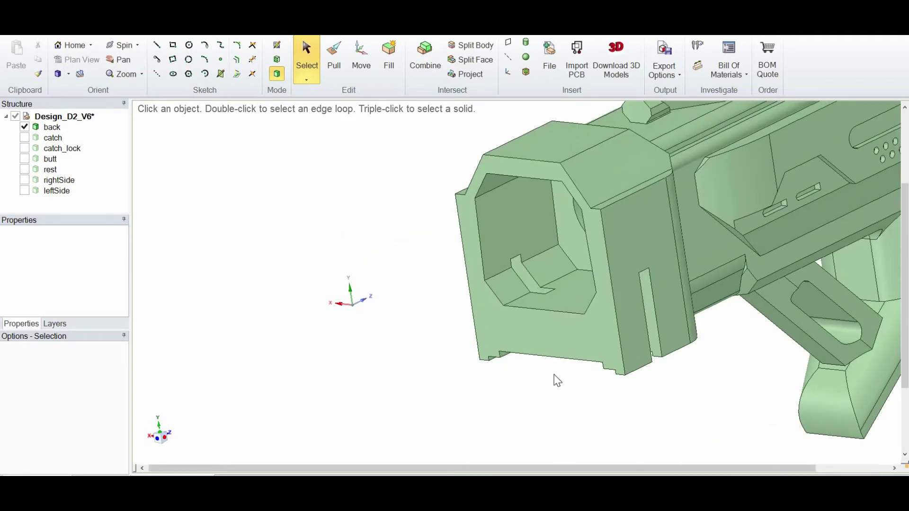
pyautogui.moveTo(554, 377)
pyautogui.mouseDown(button='middle')
pyautogui.moveTo(598, 381)
pyautogui.moveTo(544, 385)
pyautogui.moveTo(569, 378)
pyautogui.moveTo(562, 357)
pyautogui.moveTo(565, 376)
pyautogui.mouseUp(button='middle')
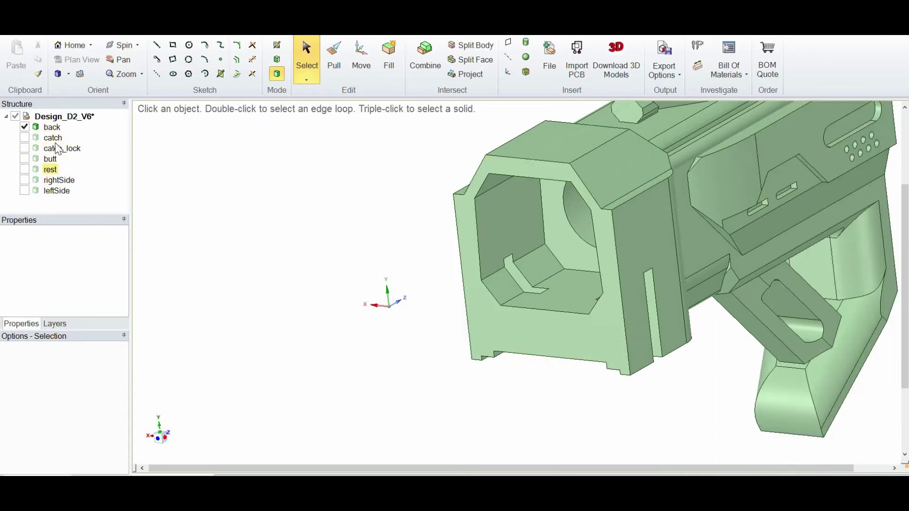
# Show the catch and catch_lock parts inside the back body from a frontal view.
pyautogui.click(24, 139)
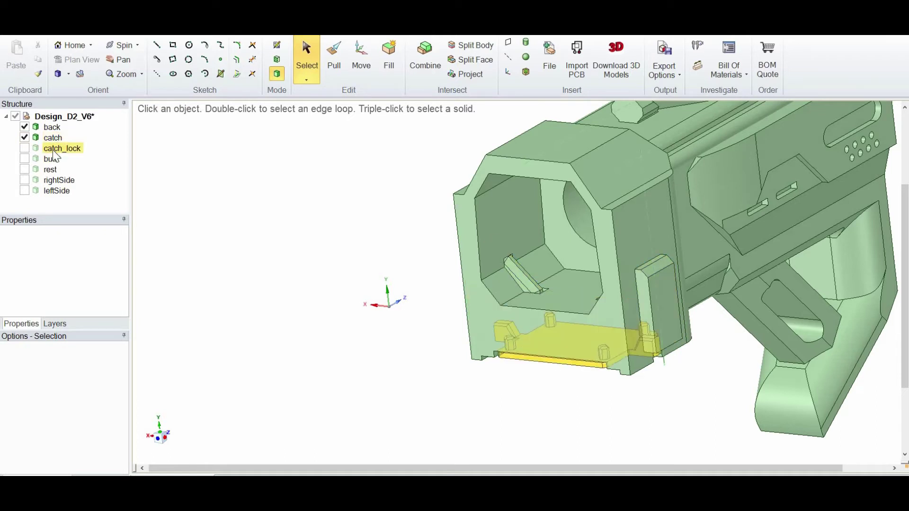
pyautogui.click(24, 148)
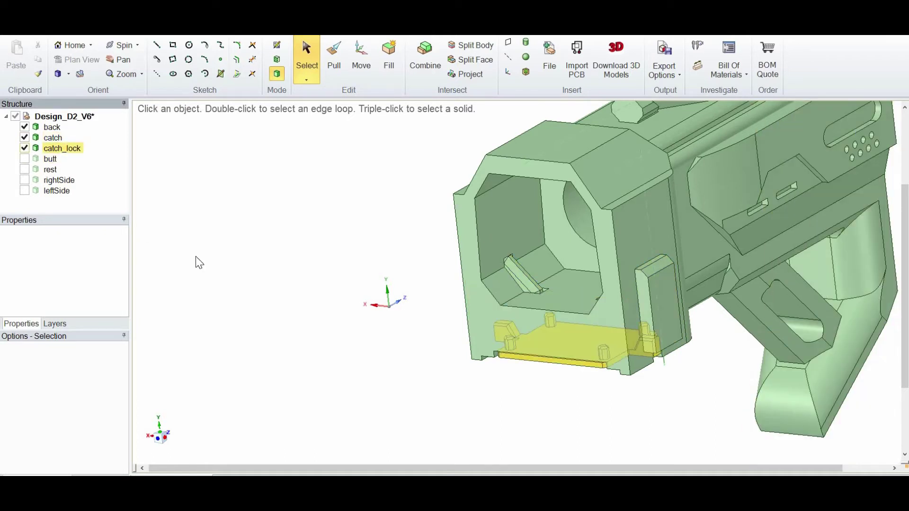
pyautogui.scroll(-2, 223, 279)
pyautogui.moveTo(227, 277); pyautogui.dragTo(217, 294, button='middle')
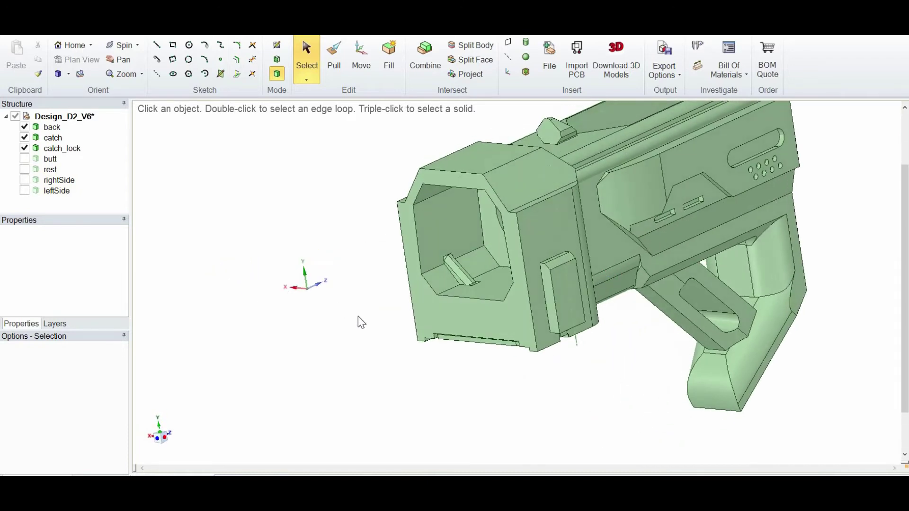
pyautogui.scroll(1, 359, 316)
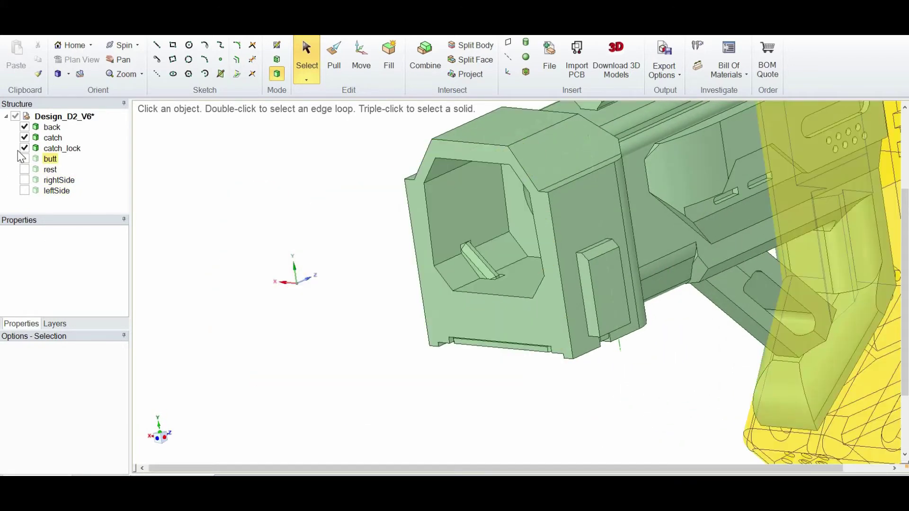
# Hide the catch_lock part and orbit to view the model's underside.
pyautogui.click(25, 148)
pyautogui.moveTo(233, 321); pyautogui.dragTo(236, 276, button='middle')
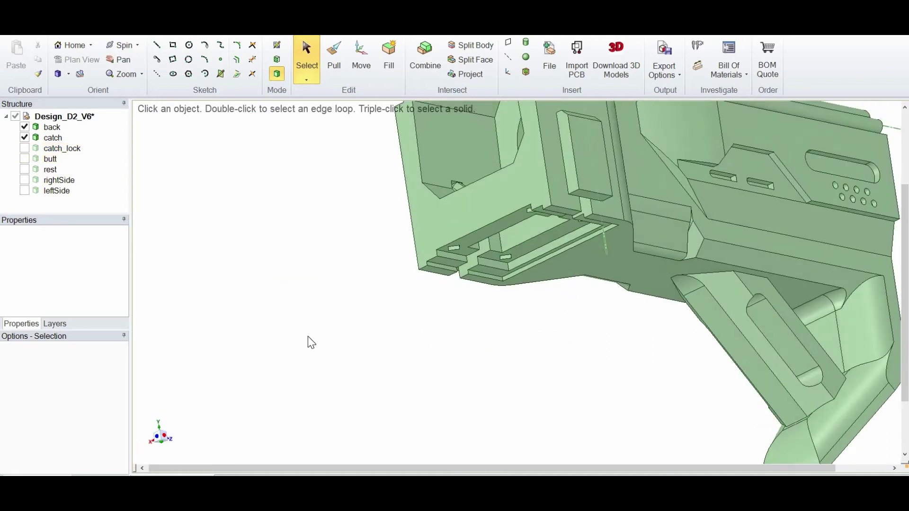
pyautogui.scroll(-2, 310, 336)
pyautogui.scroll(3, 317, 334)
pyautogui.scroll(-3, 327, 338)
pyautogui.moveTo(335, 364); pyautogui.dragTo(329, 291, button='middle')
pyautogui.scroll(3, 345, 393)
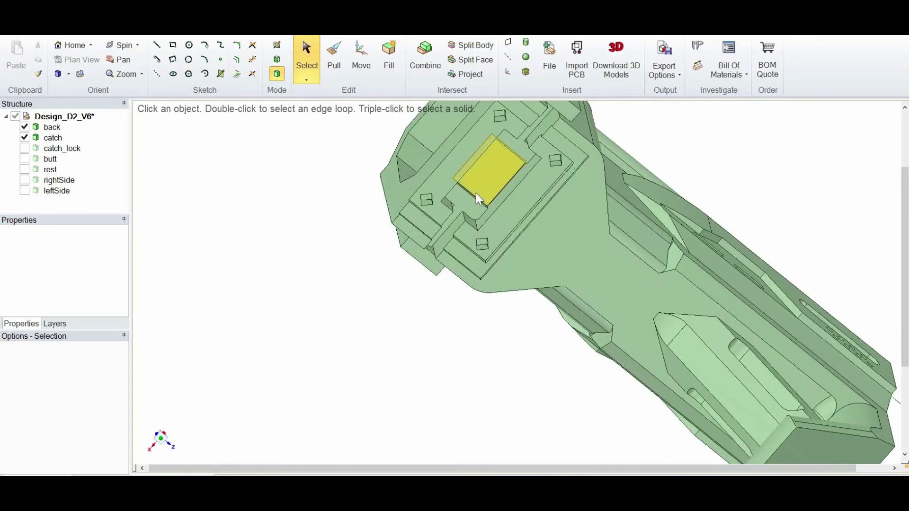
# Select and deselect a catch face, then turn the model to show the front opening and right side.
pyautogui.click(477, 197)
pyautogui.click(261, 270)
pyautogui.scroll(-3, 260, 269)
pyautogui.moveTo(259, 270); pyautogui.dragTo(297, 378, button='middle')
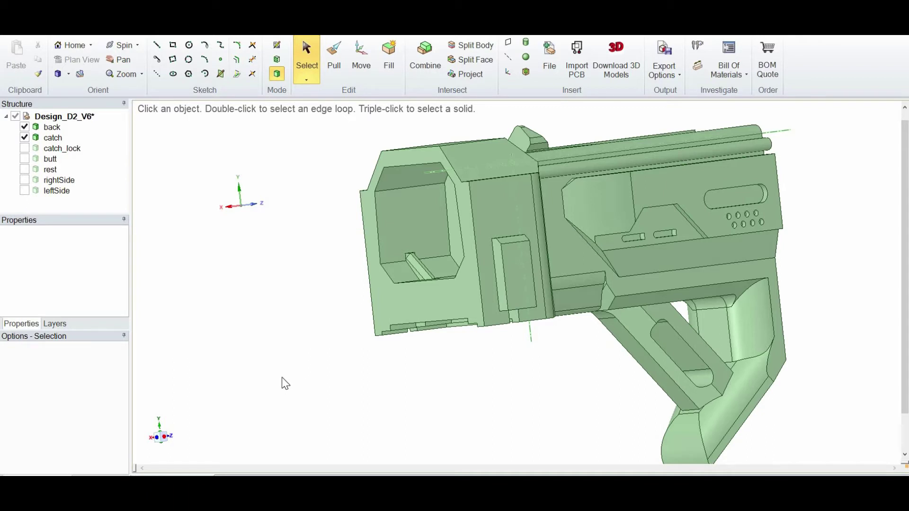
pyautogui.moveTo(281, 374); pyautogui.dragTo(411, 405, button='middle')
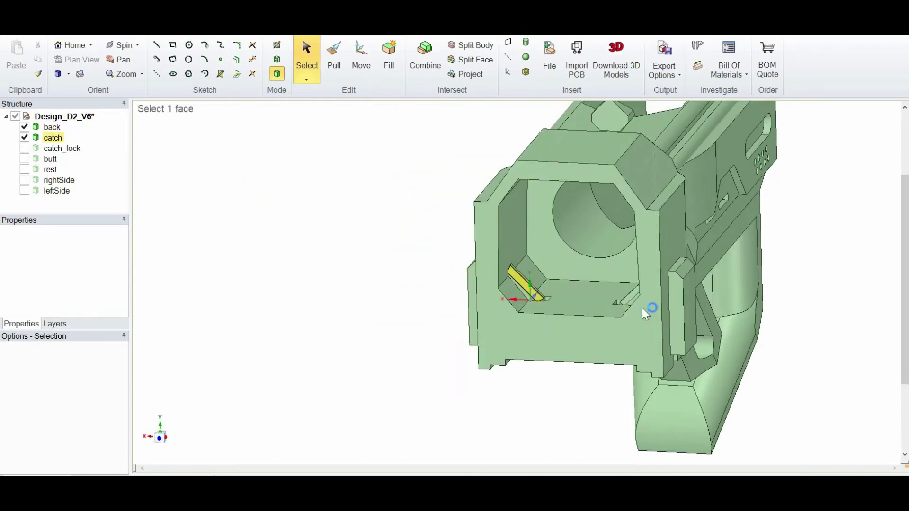
pyautogui.scroll(-2, 395, 351)
pyautogui.moveTo(393, 351); pyautogui.dragTo(331, 350, button='middle')
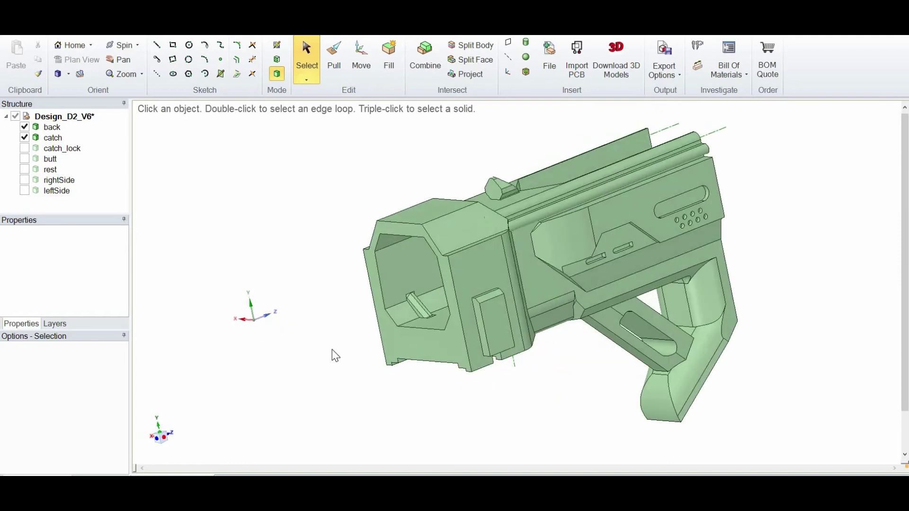
pyautogui.scroll(2, 332, 349)
pyautogui.scroll(-2, 338, 349)
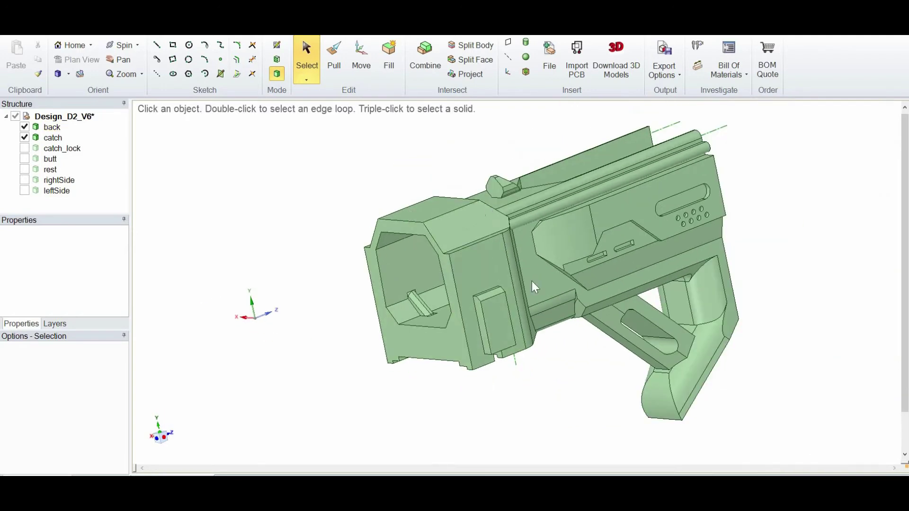
pyautogui.click(471, 228)
pyautogui.click(246, 368)
pyautogui.scroll(2, 419, 386)
pyautogui.click(519, 306)
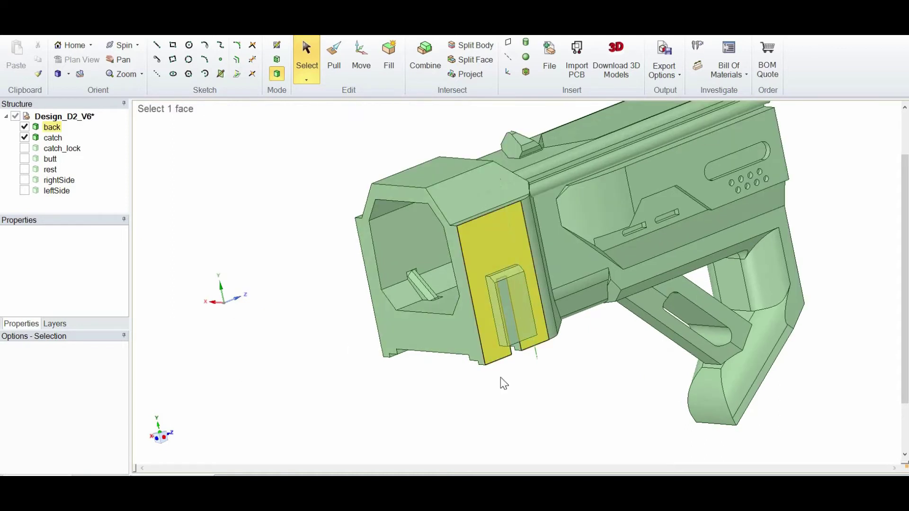
pyautogui.click(447, 392)
pyautogui.scroll(-2, 447, 391)
pyautogui.click(467, 250)
pyautogui.click(512, 311)
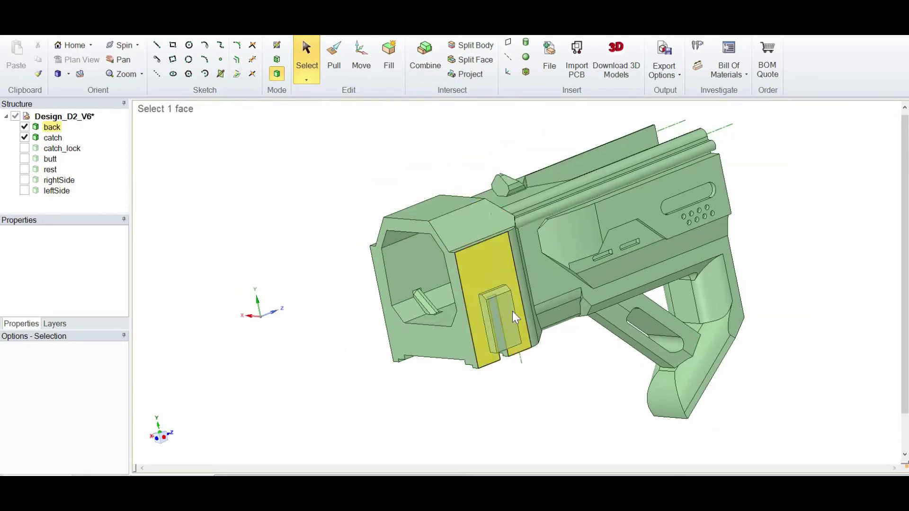
pyautogui.click(490, 323)
pyautogui.click(497, 292)
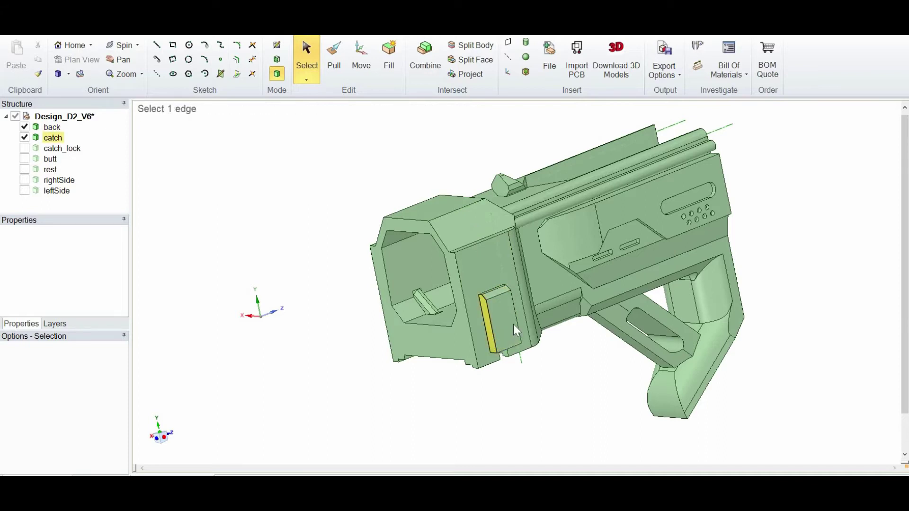
pyautogui.click(398, 323)
pyautogui.click(416, 353)
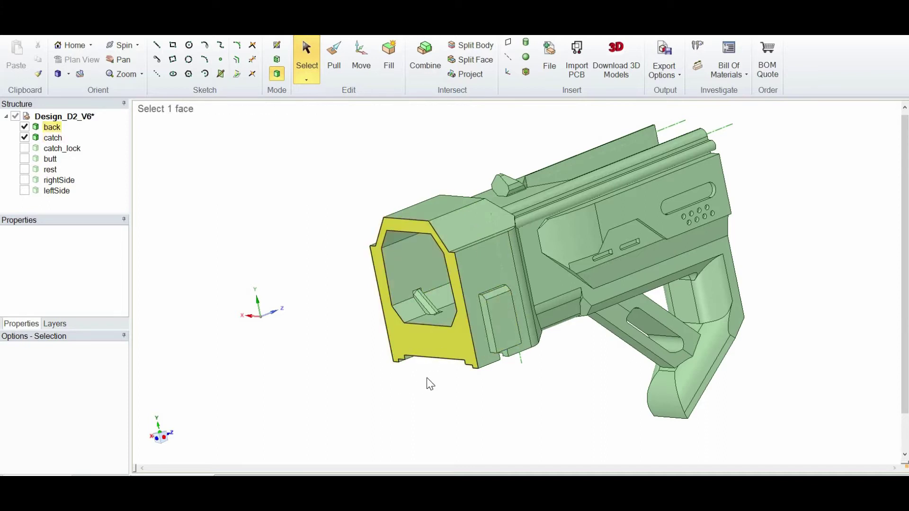
pyautogui.click(427, 384)
pyautogui.scroll(-2, 427, 384)
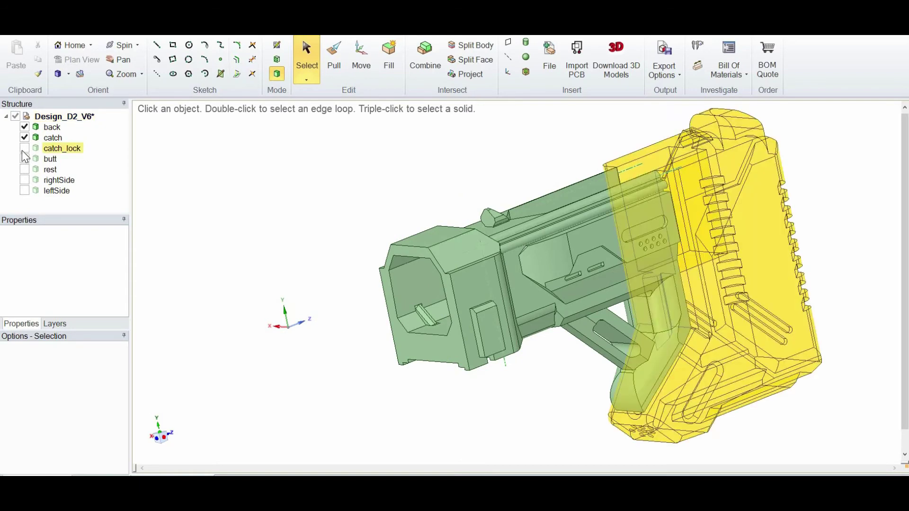
pyautogui.click(24, 149)
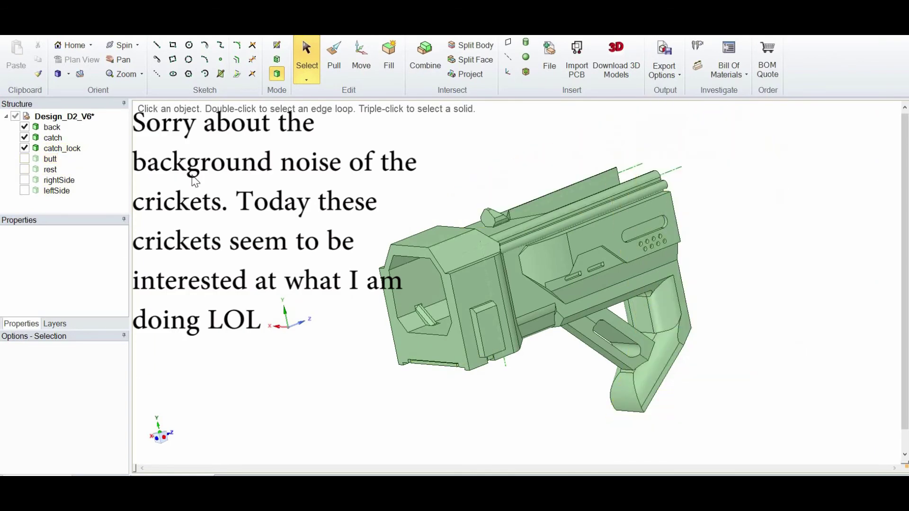
# Show the butt, rest, rightSide and leftSide bodies, clear the selection and orbit the full stock.
pyautogui.click(24, 159)
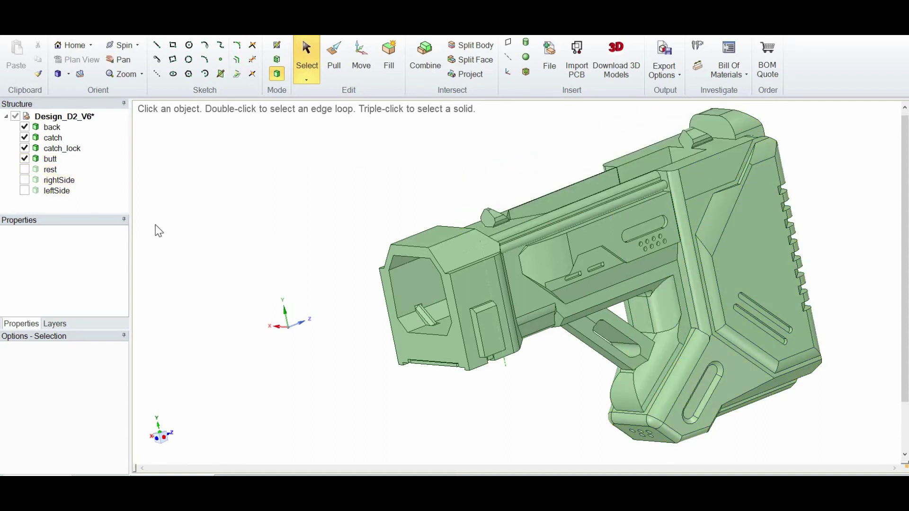
pyautogui.click(24, 169)
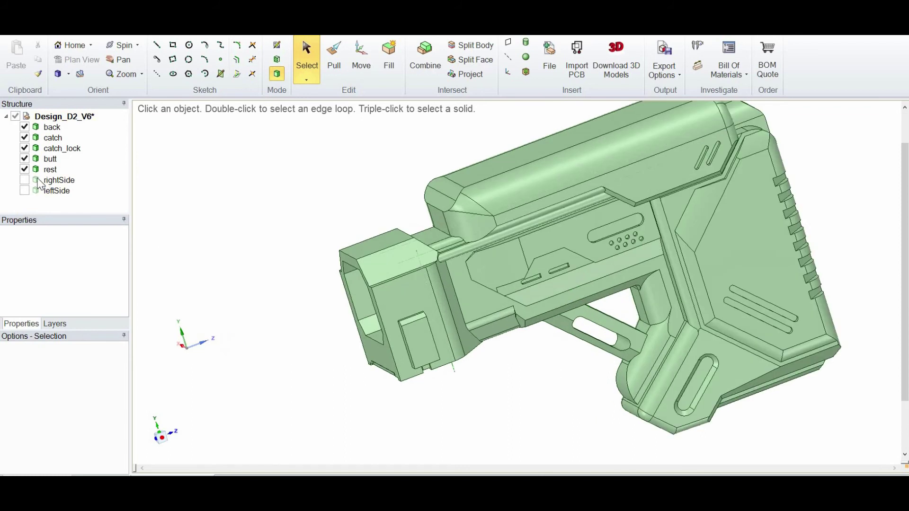
pyautogui.click(24, 180)
pyautogui.click(24, 191)
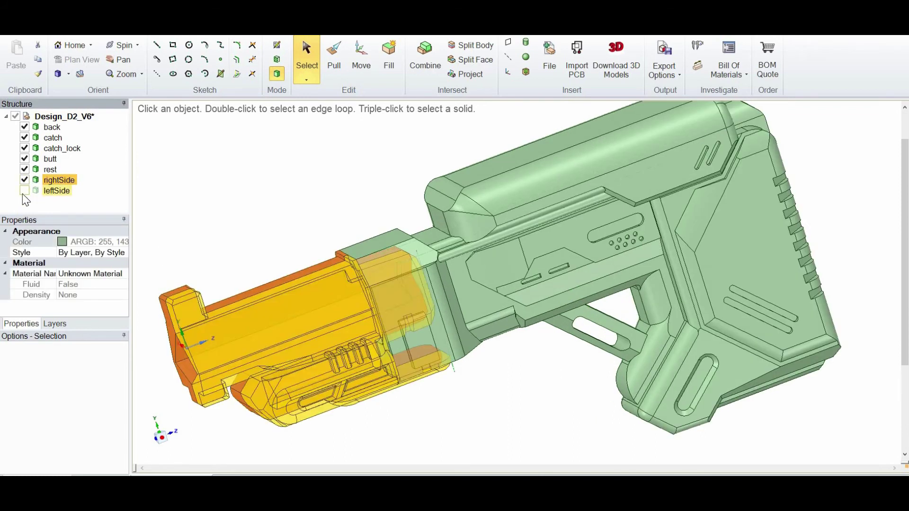
pyautogui.click(503, 432)
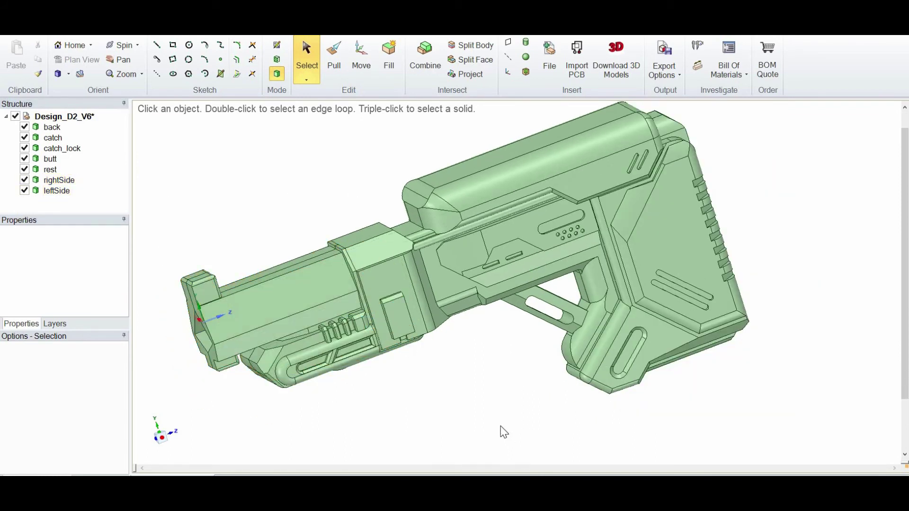
pyautogui.moveTo(491, 418); pyautogui.dragTo(505, 397, button='middle')
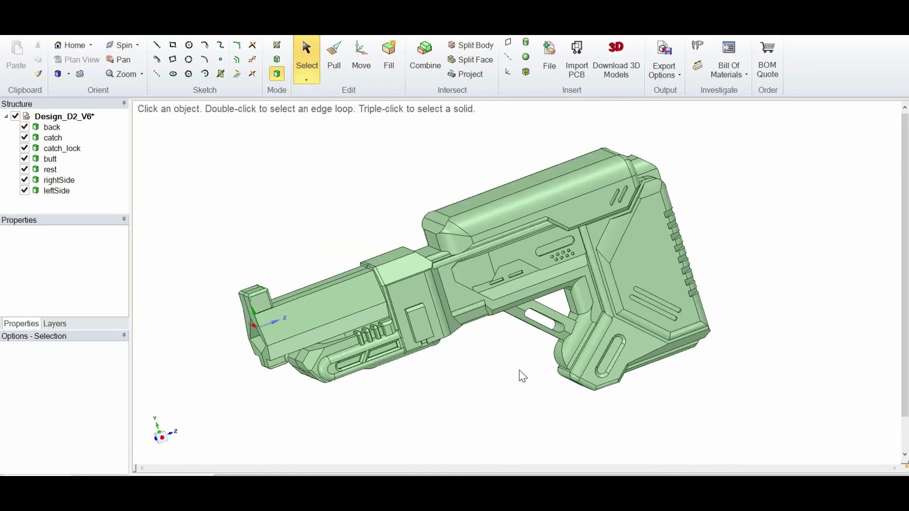
pyautogui.moveTo(522, 376)
pyautogui.mouseDown(button='middle')
pyautogui.moveTo(538, 365)
pyautogui.moveTo(528, 355)
pyautogui.moveTo(495, 381)
pyautogui.moveTo(495, 367)
pyautogui.moveTo(508, 372)
pyautogui.mouseUp(button='middle')
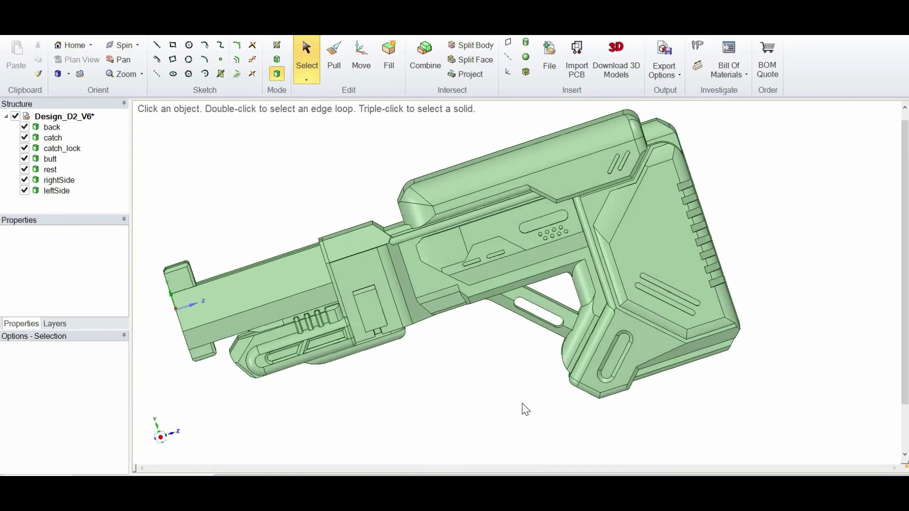
pyautogui.moveTo(517, 403); pyautogui.dragTo(498, 423, button='middle')
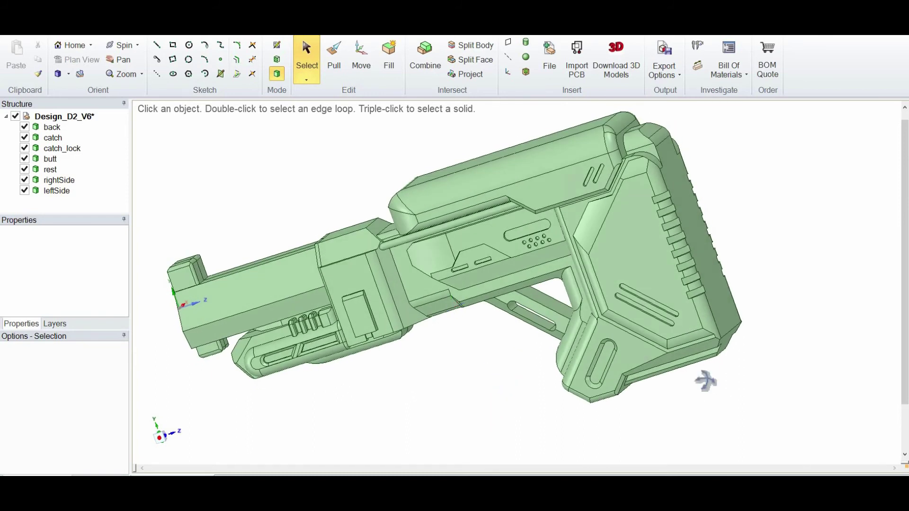
pyautogui.moveTo(705, 381); pyautogui.dragTo(734, 404, button='middle')
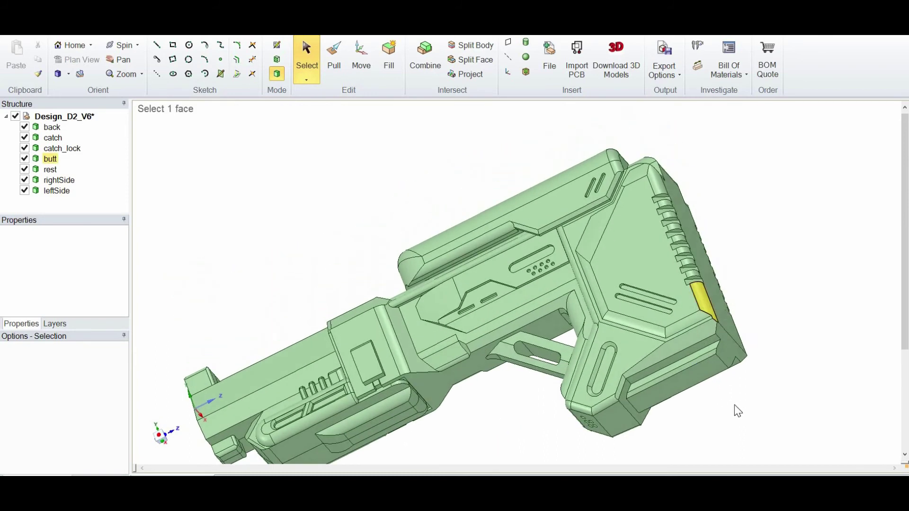
pyautogui.click(704, 370)
pyautogui.scroll(4, 688, 369)
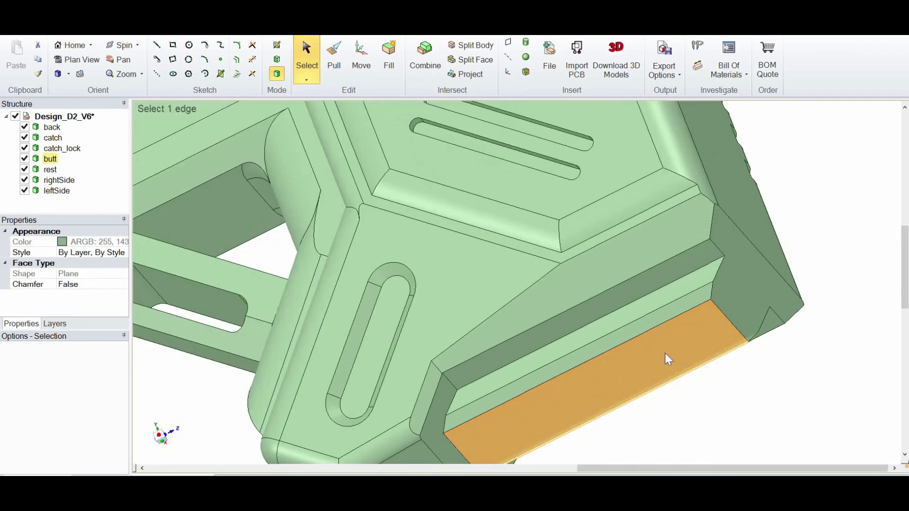
pyautogui.scroll(-6, 680, 386)
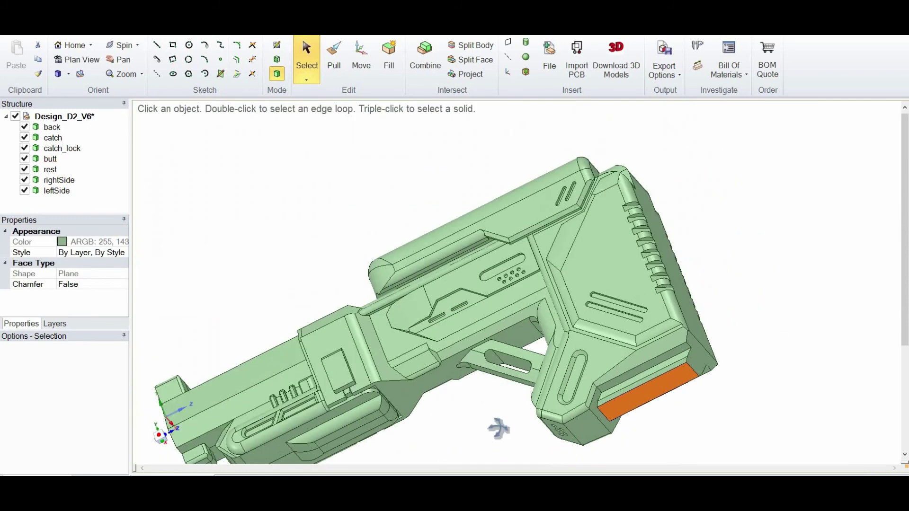
pyautogui.moveTo(498, 428); pyautogui.dragTo(529, 447, button='middle')
pyautogui.moveTo(750, 248); pyautogui.dragTo(776, 244, button='middle')
pyautogui.keyDown('shift'); pyautogui.moveTo(784, 204); pyautogui.dragTo(677, 296, button='middle'); pyautogui.keyUp('shift')
pyautogui.scroll(3, 548, 328)
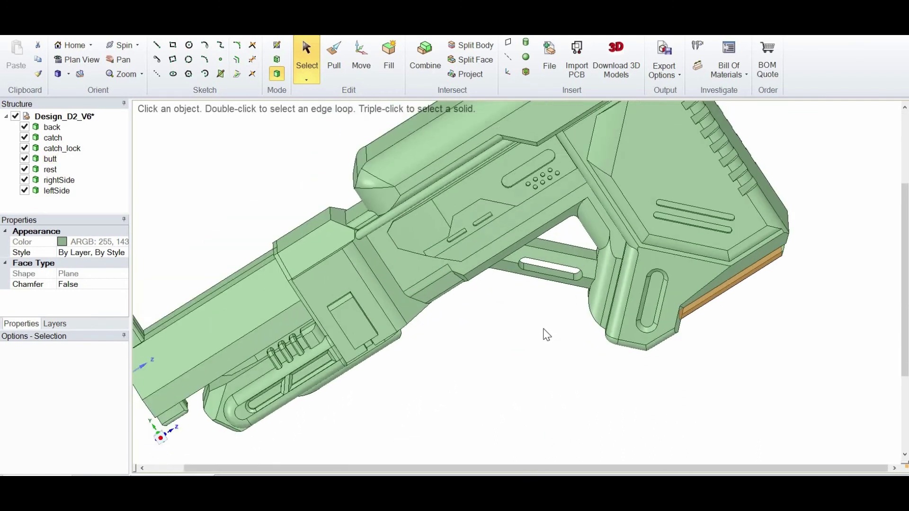
pyautogui.scroll(4, 546, 335)
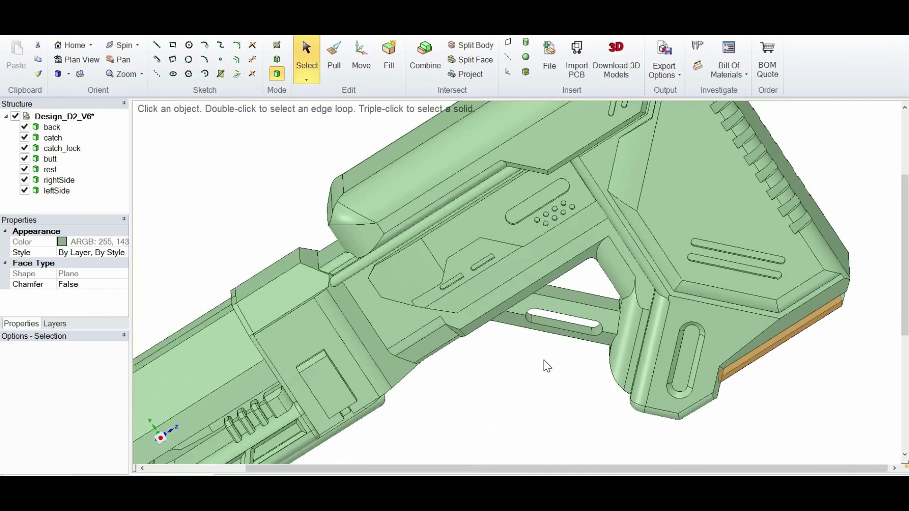
pyautogui.scroll(-2, 552, 335)
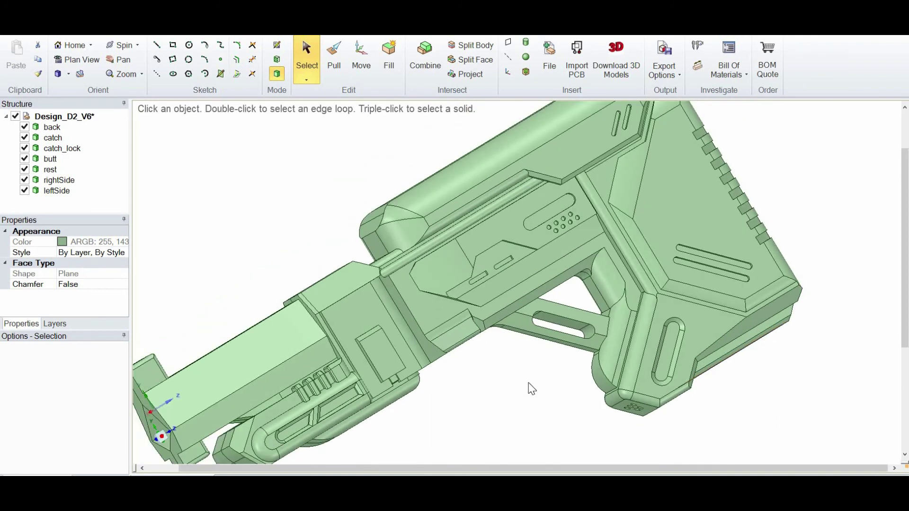
pyautogui.click(526, 256)
pyautogui.click(510, 222)
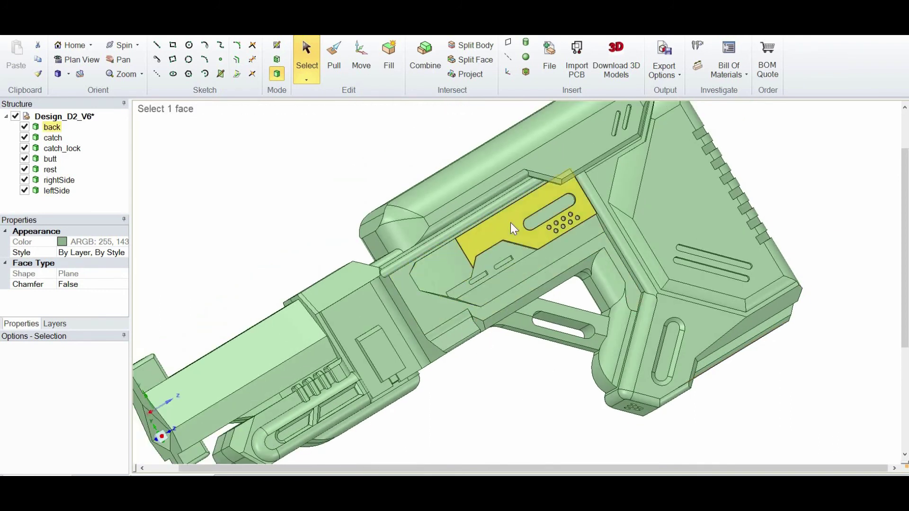
pyautogui.click(542, 364)
pyautogui.click(514, 239)
pyautogui.click(514, 303)
pyautogui.click(536, 228)
pyautogui.click(521, 418)
pyautogui.scroll(-3, 519, 416)
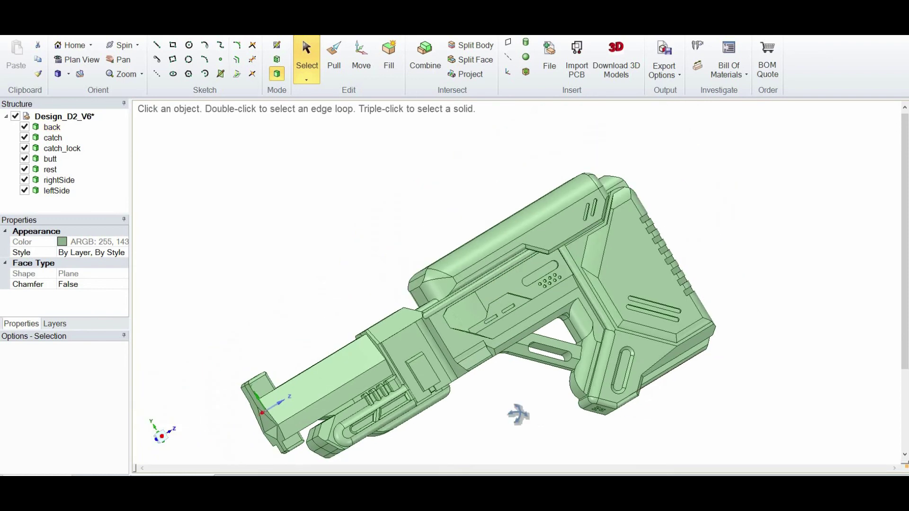
pyautogui.moveTo(519, 414); pyautogui.dragTo(503, 424, button='middle')
pyautogui.scroll(3, 518, 407)
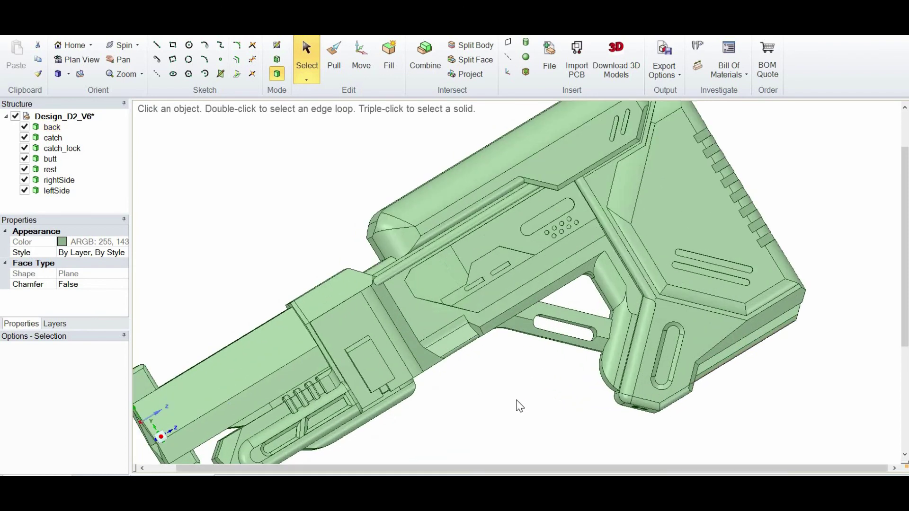
pyautogui.scroll(-4, 546, 380)
pyautogui.moveTo(580, 383); pyautogui.dragTo(720, 373, button='middle')
pyautogui.scroll(3, 637, 395)
pyautogui.scroll(-2, 659, 387)
pyautogui.scroll(2, 658, 387)
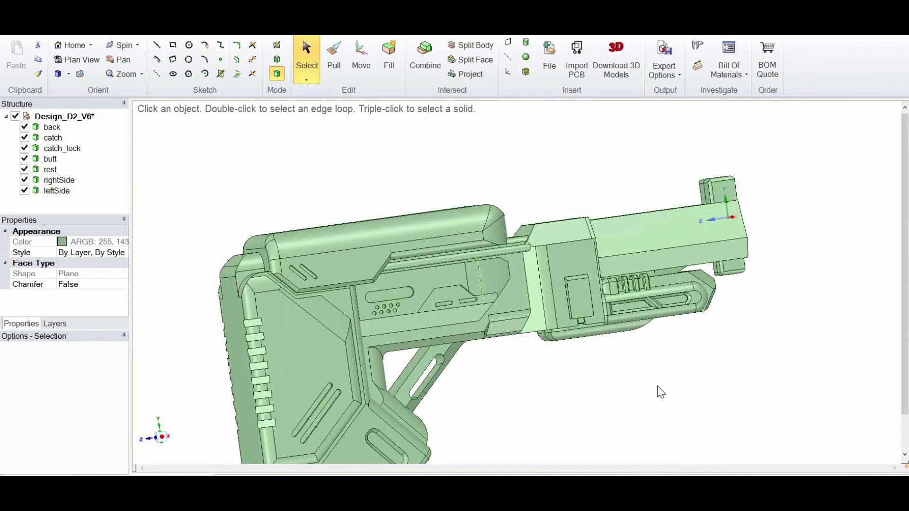
pyautogui.moveTo(657, 385)
pyautogui.keyDown('shift'); pyautogui.mouseDown(button='middle')
pyautogui.moveTo(675, 328)
pyautogui.moveTo(669, 373)
pyautogui.mouseUp(button='middle'); pyautogui.keyUp('shift')
pyautogui.scroll(-3, 670, 373)
pyautogui.scroll(3, 669, 367)
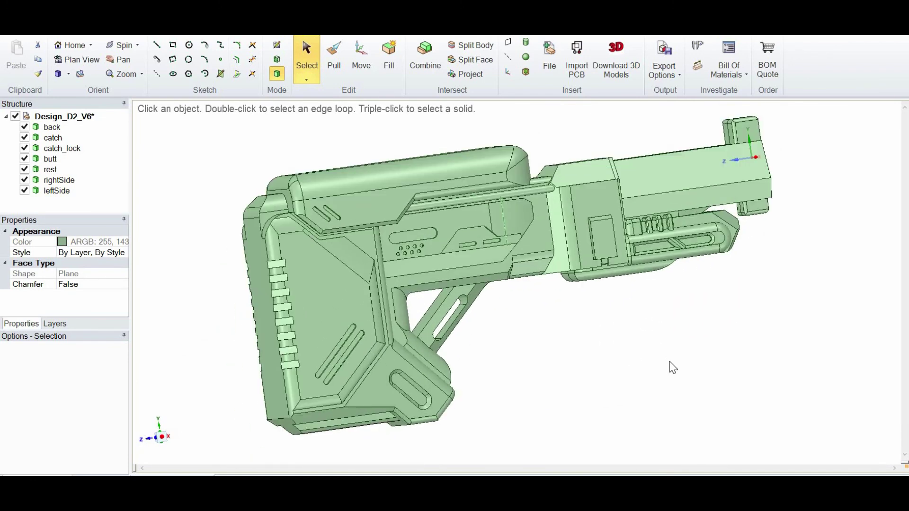
pyautogui.click(647, 372)
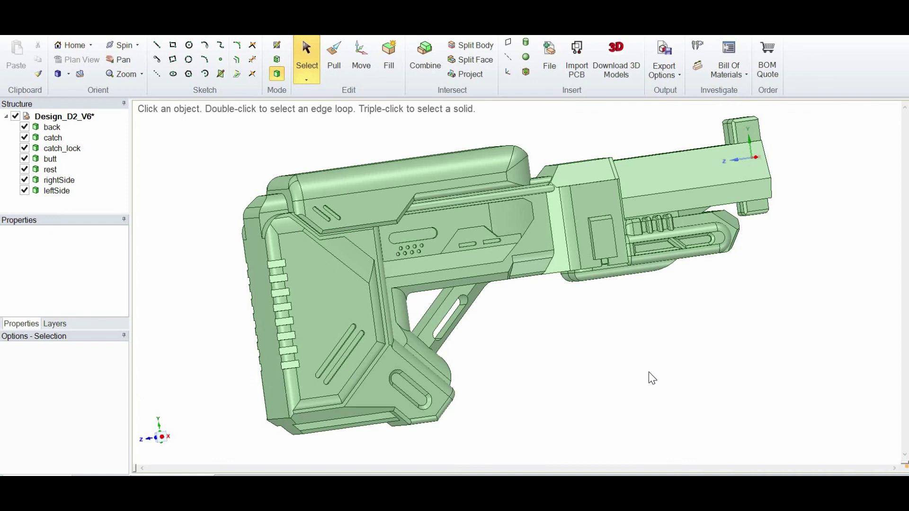
pyautogui.scroll(-1, 663, 368)
pyautogui.moveTo(662, 364); pyautogui.dragTo(423, 392, button='middle')
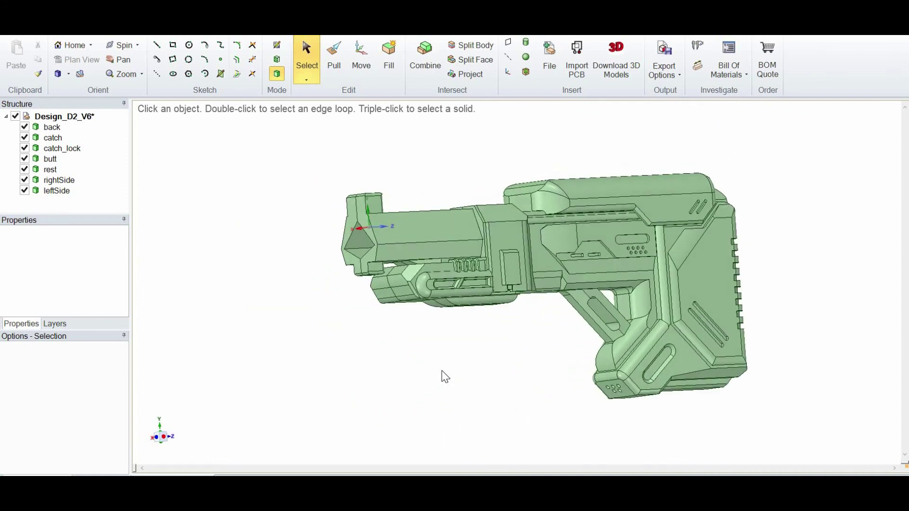
pyautogui.scroll(1, 445, 369)
pyautogui.scroll(-1, 451, 371)
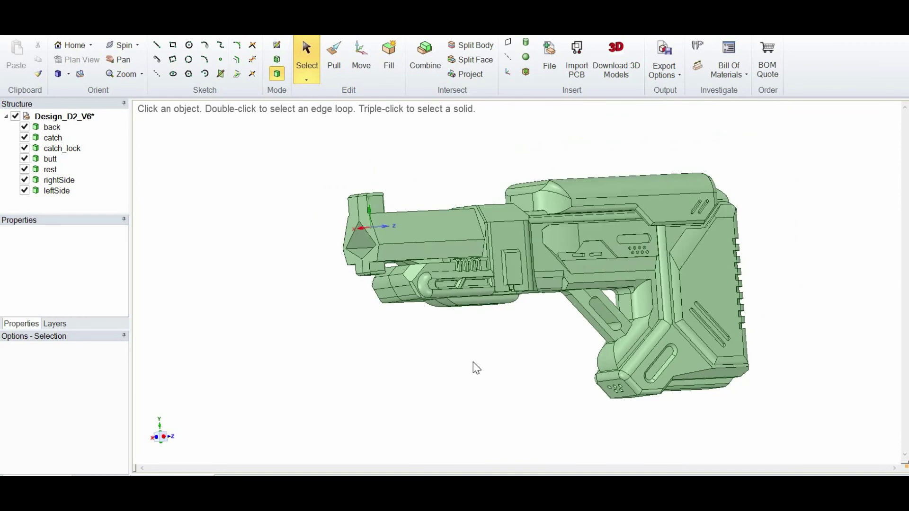
pyautogui.moveTo(444, 354); pyautogui.dragTo(525, 338, button='middle')
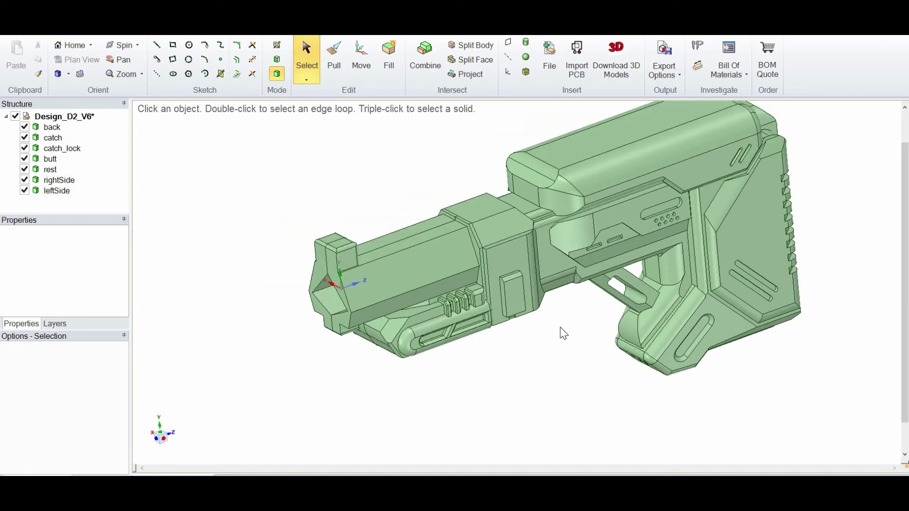